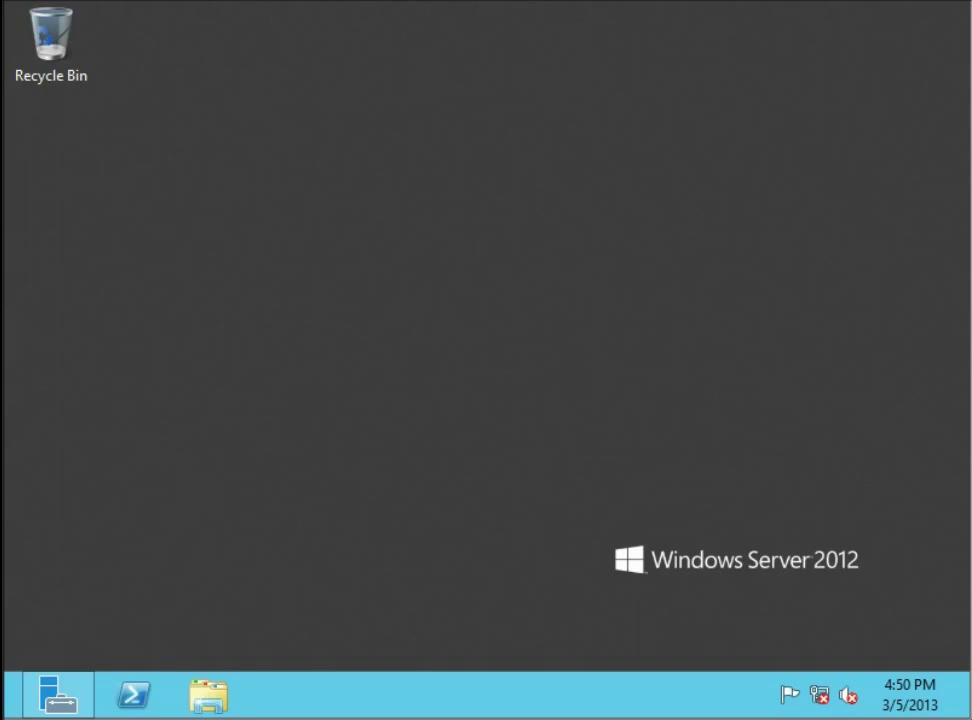
# Open Server Manager's Dashboard from the taskbar and show its Manage menu
pyautogui.click(260, 542)
pyautogui.click(163, 636)
pyautogui.click(260, 561)
pyautogui.click(60, 696)
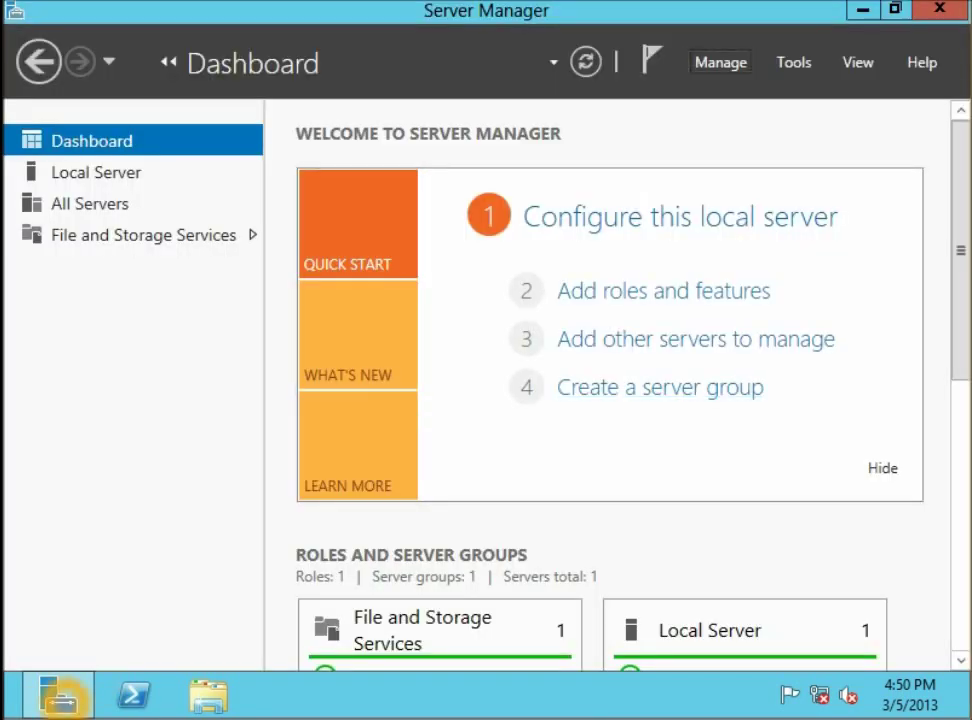
pyautogui.click(721, 62)
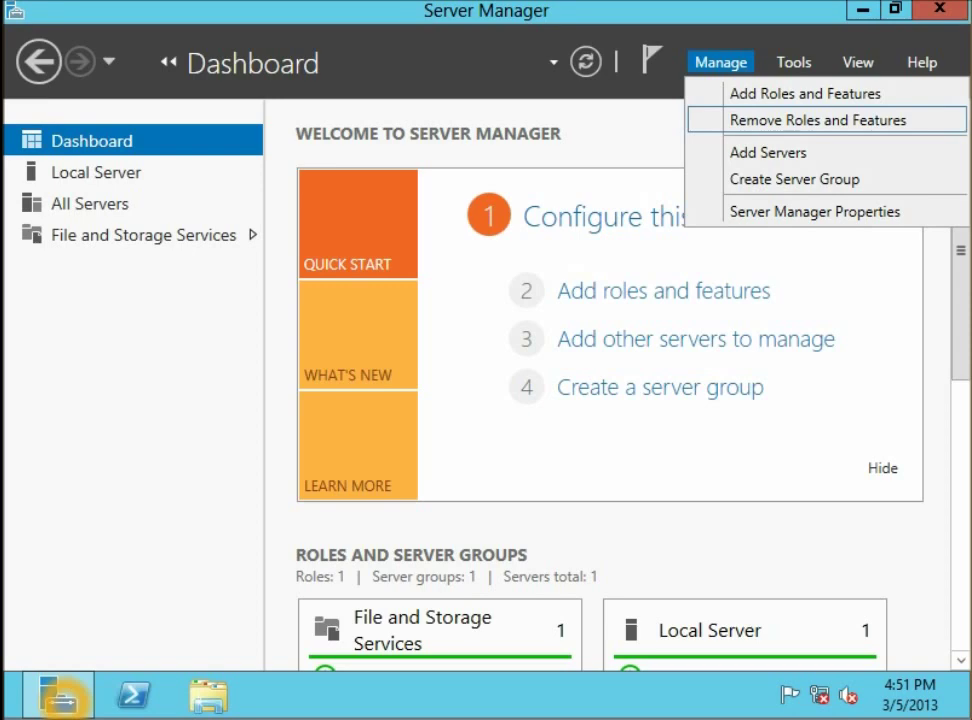
# Launch Remove Roles and Features, skip Before You Begin, and keep ContosoDC2 as the destination server
pyautogui.click(818, 120)
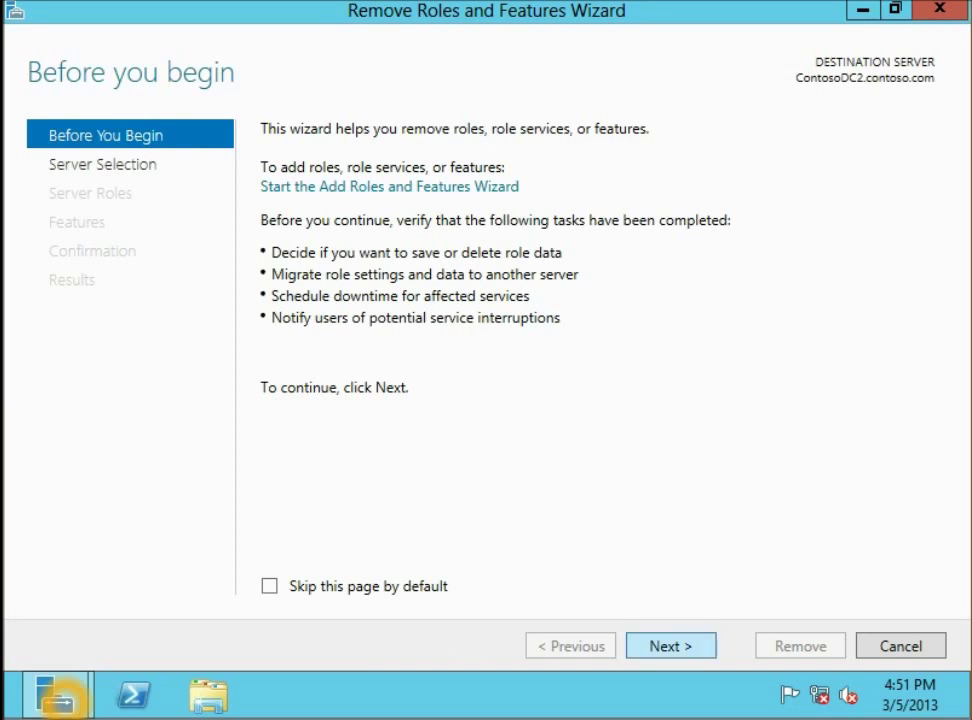
pyautogui.press('Return')
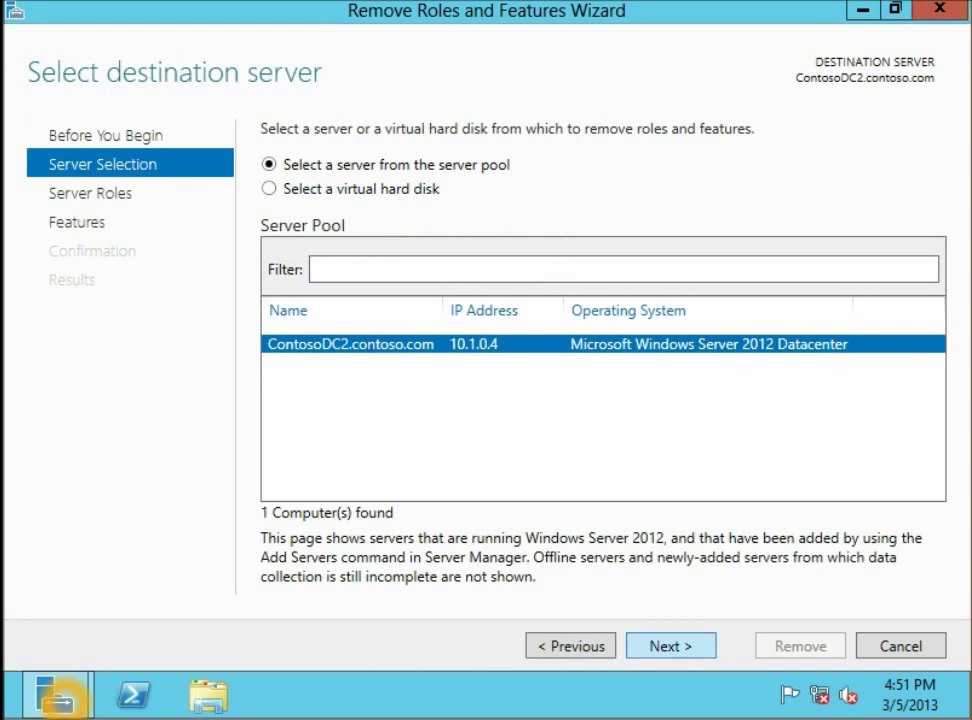
pyautogui.click(670, 646)
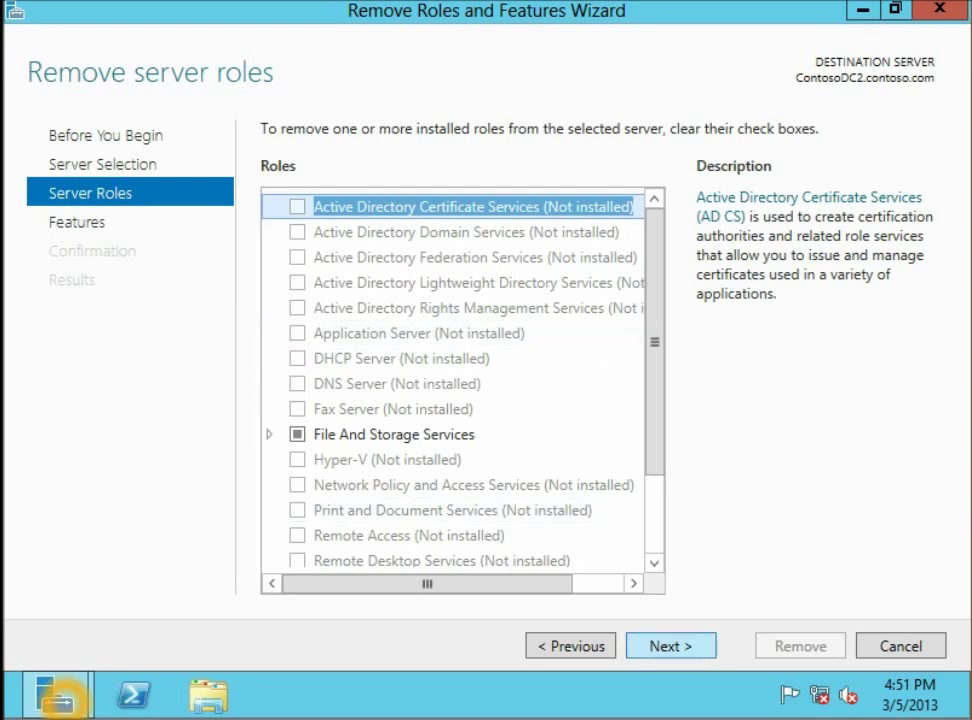
# On the Features page, expand User Interfaces and Infrastructure and clear Server Graphical Shell
pyautogui.click(670, 645)
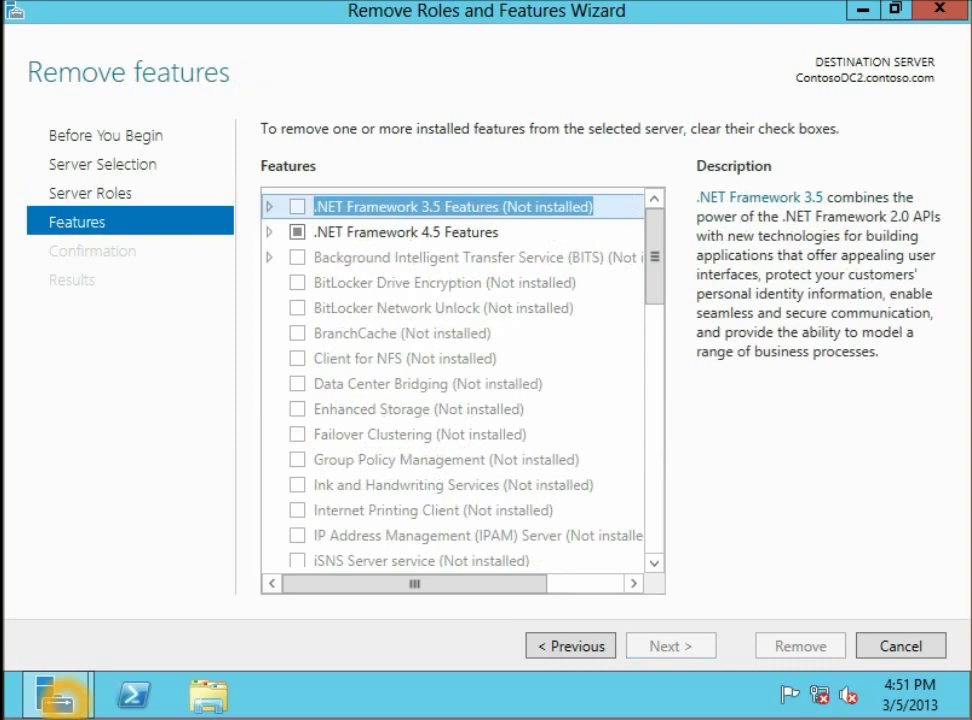
pyautogui.scroll(-15, 450, 317)
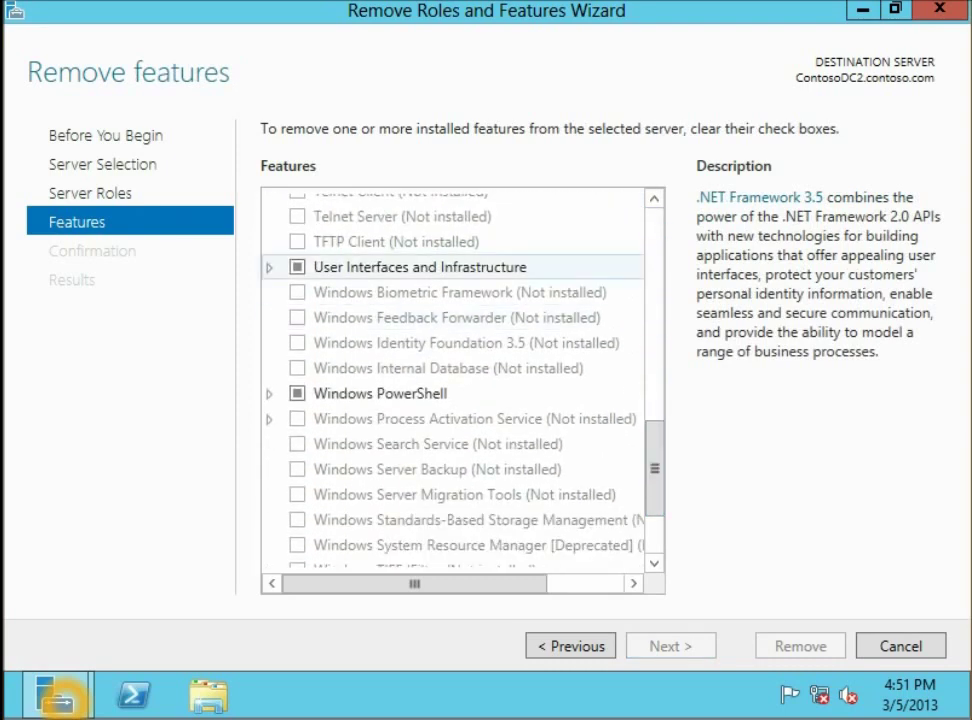
pyautogui.doubleClick(420, 267)
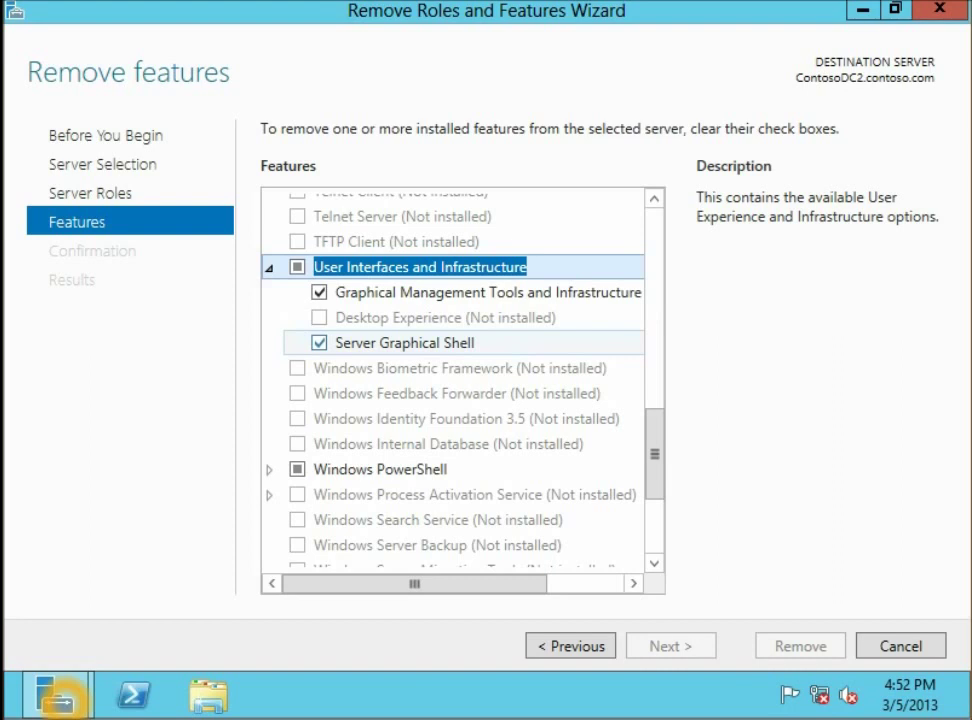
pyautogui.click(319, 342)
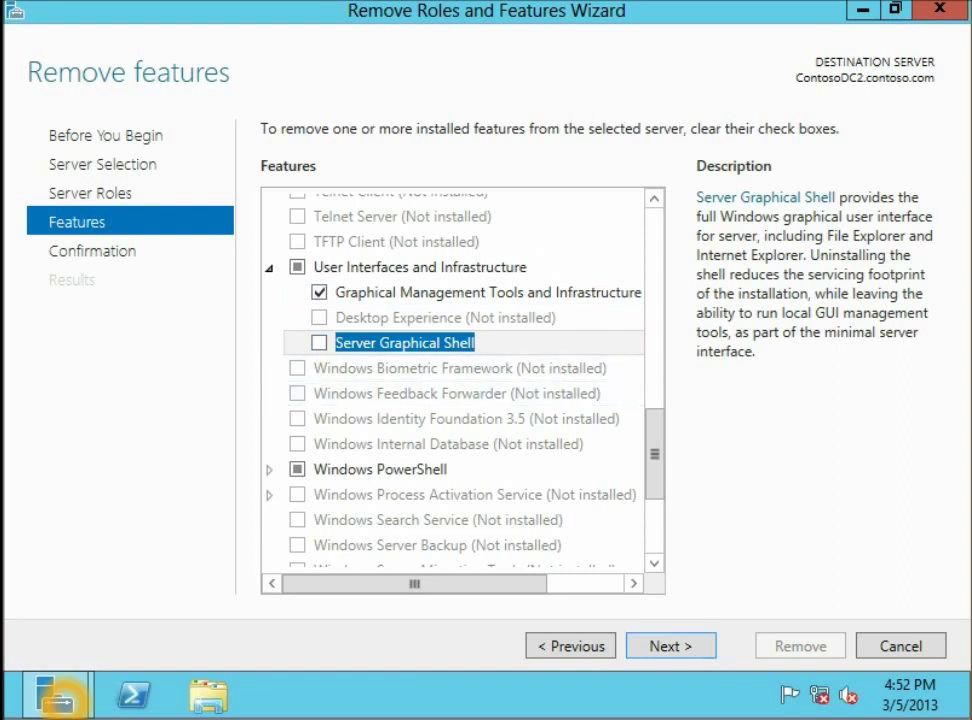
# Confirm the removal with automatic restart of the destination server enabled, and remove Server Graphical Shell
pyautogui.press('Return')
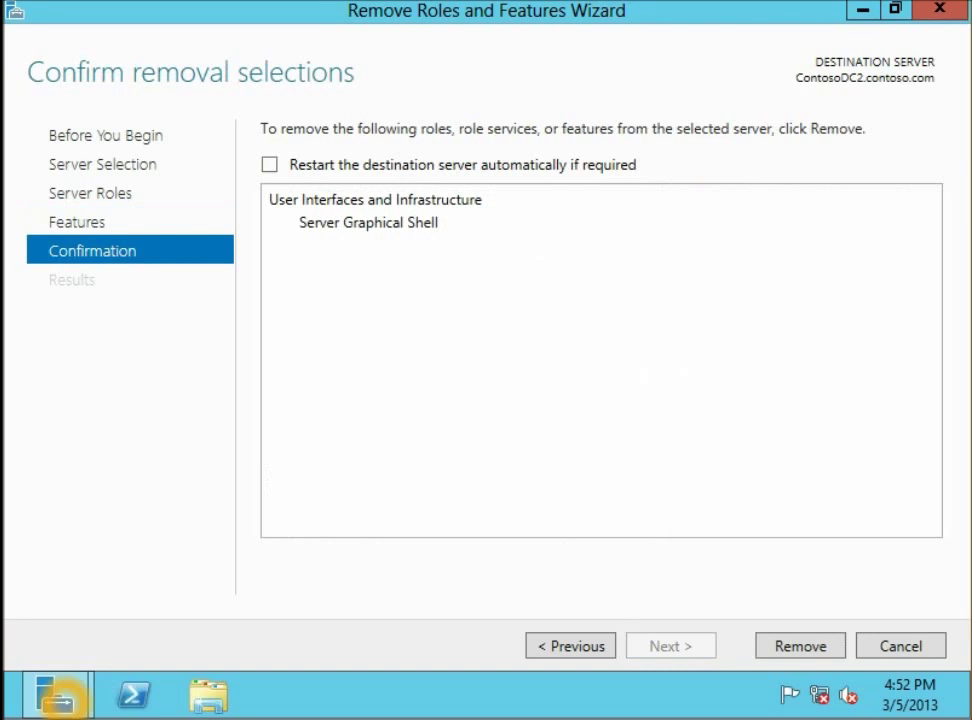
pyautogui.click(269, 164)
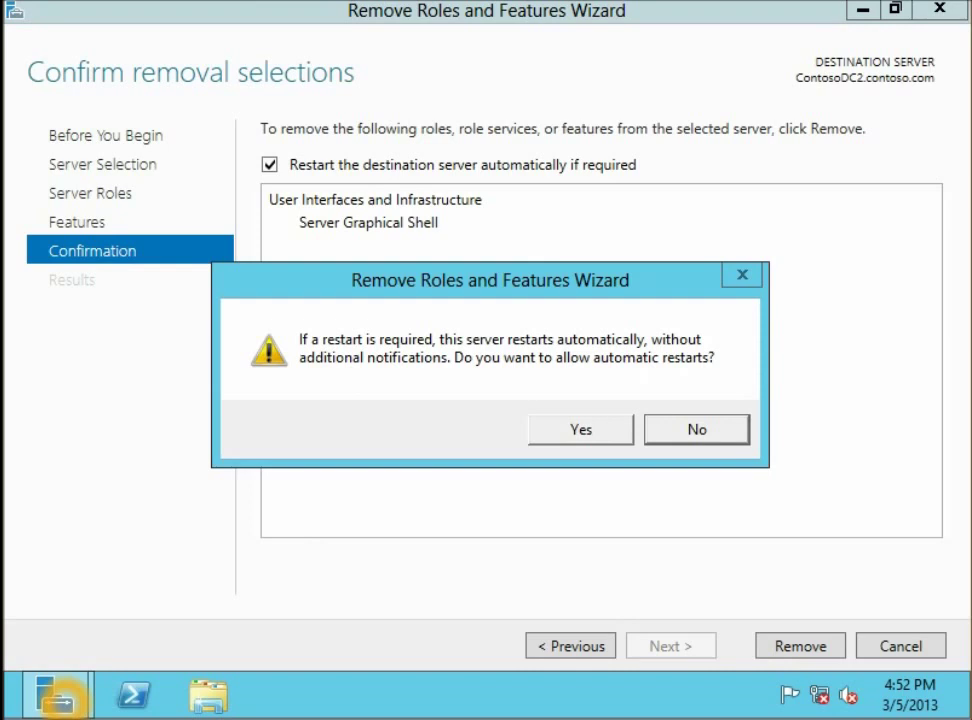
pyautogui.press('y')
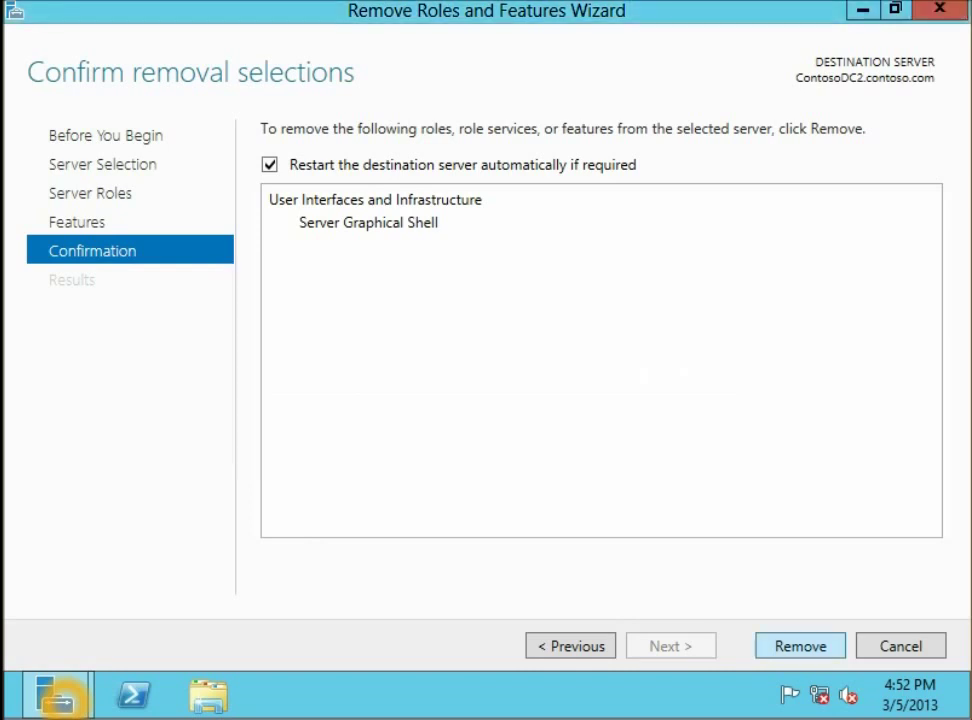
pyautogui.press('Return')
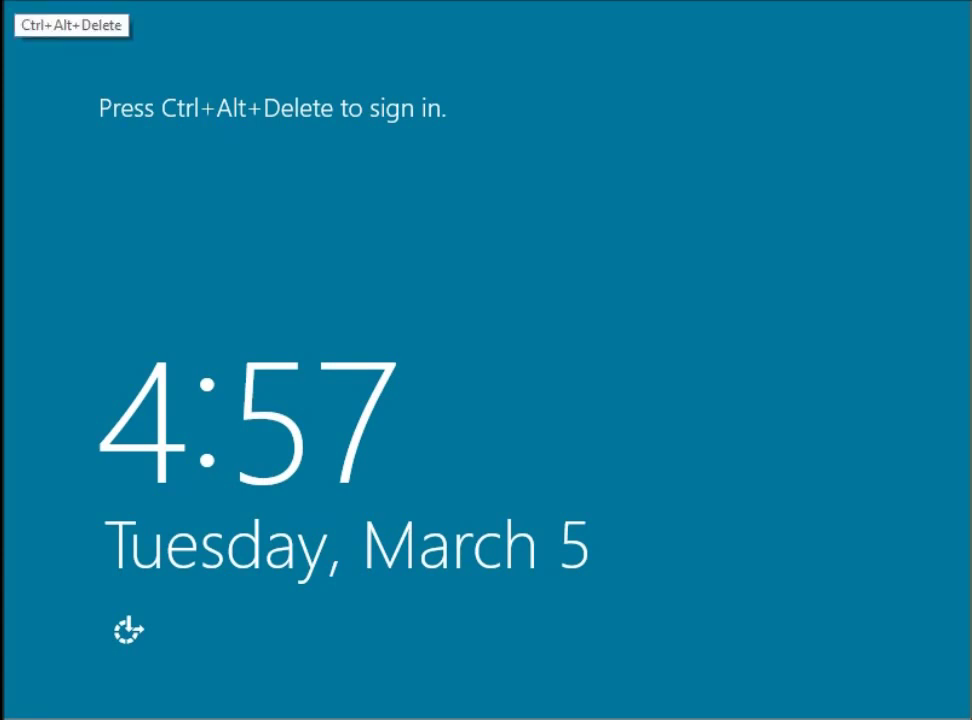
# Sign in at the Ctrl+Alt+Delete prompt with the account password
pyautogui.hotkey('ctrl', 'alt', 'Delete')
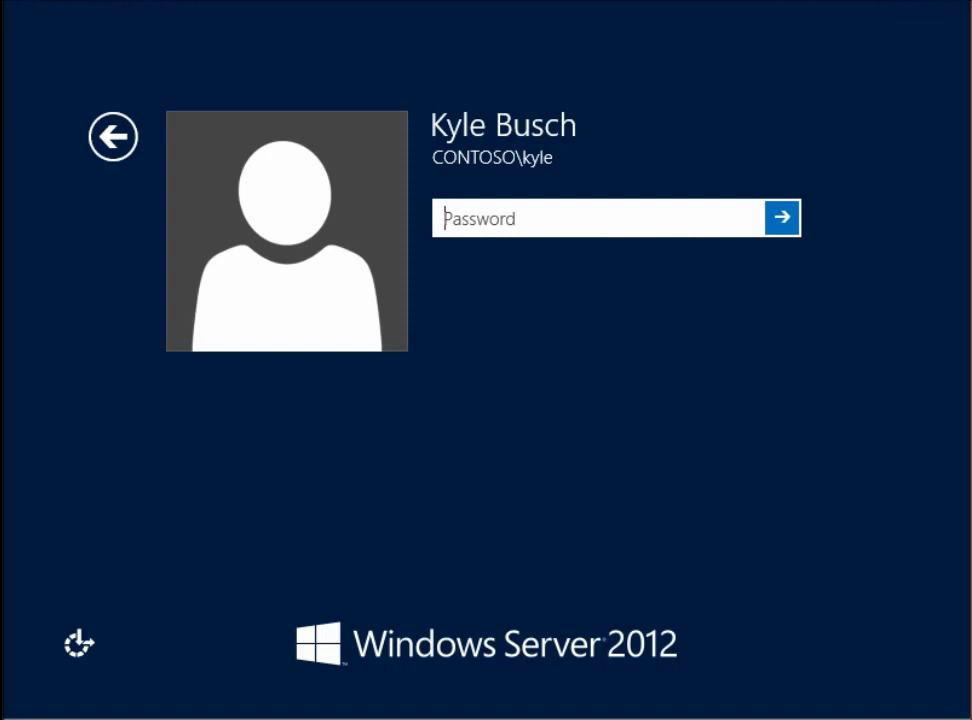
pyautogui.write('******')
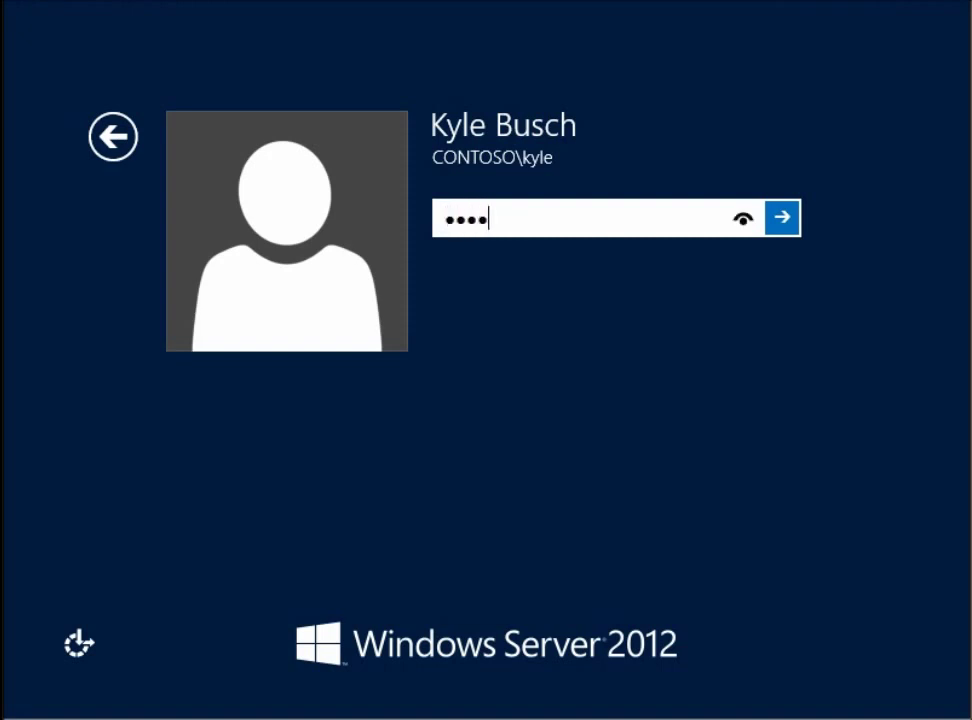
pyautogui.press('Return')
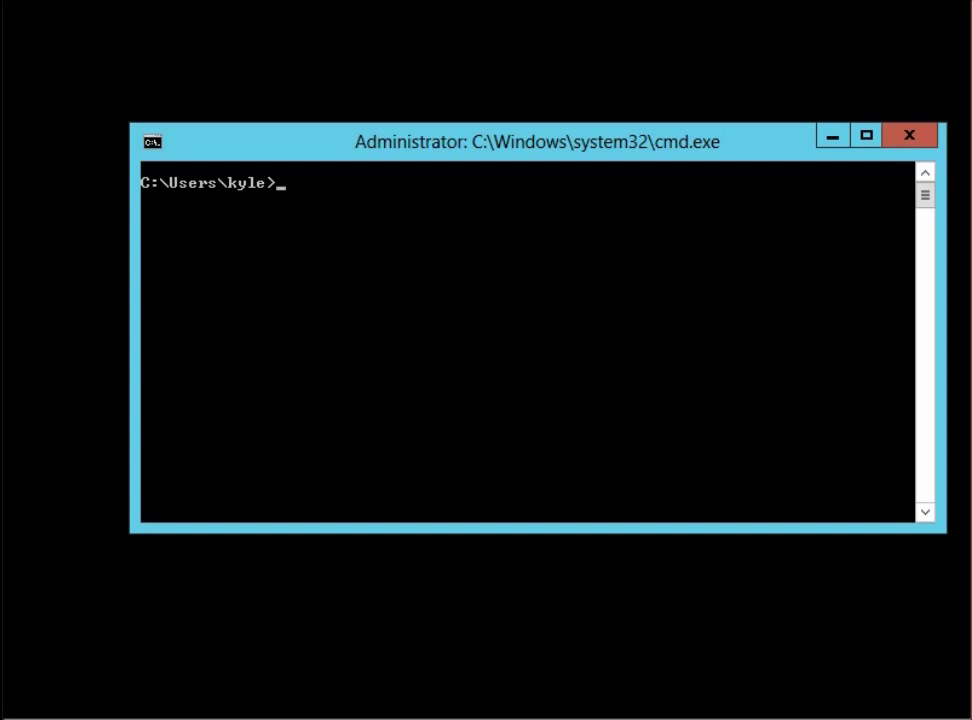
# List the Desktop folder with cd Desktop and dir to confirm it is empty, then return with cd.
pyautogui.write('cd des')
pyautogui.press('Tab')
pyautogui.press('Return')
pyautogui.write('dir')
pyautogui.press('Return')
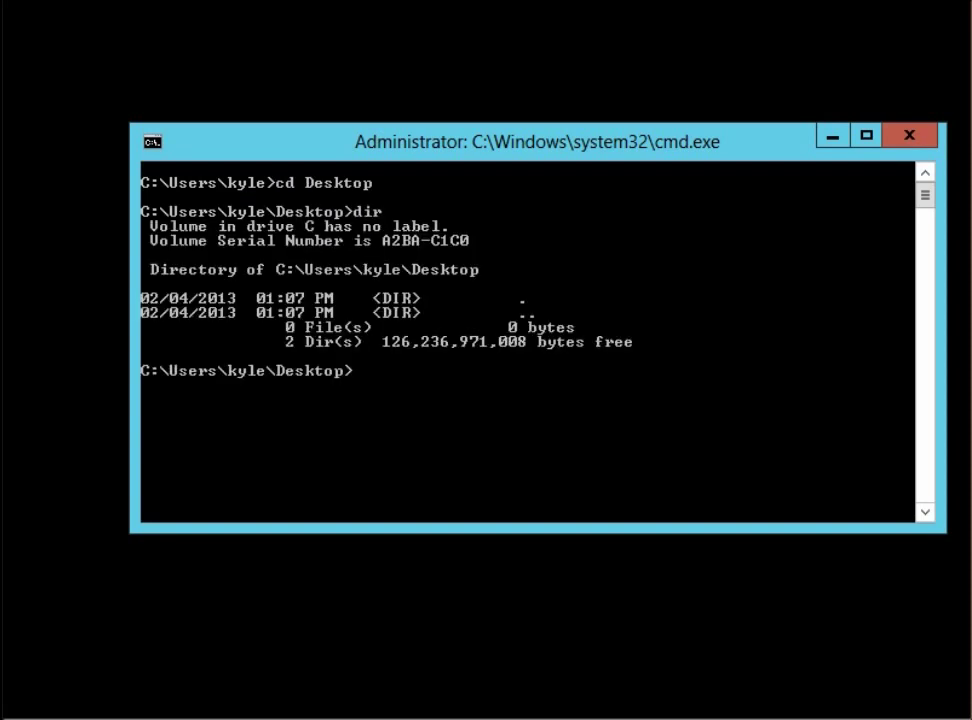
pyautogui.write('cd..')
pyautogui.press('Return')
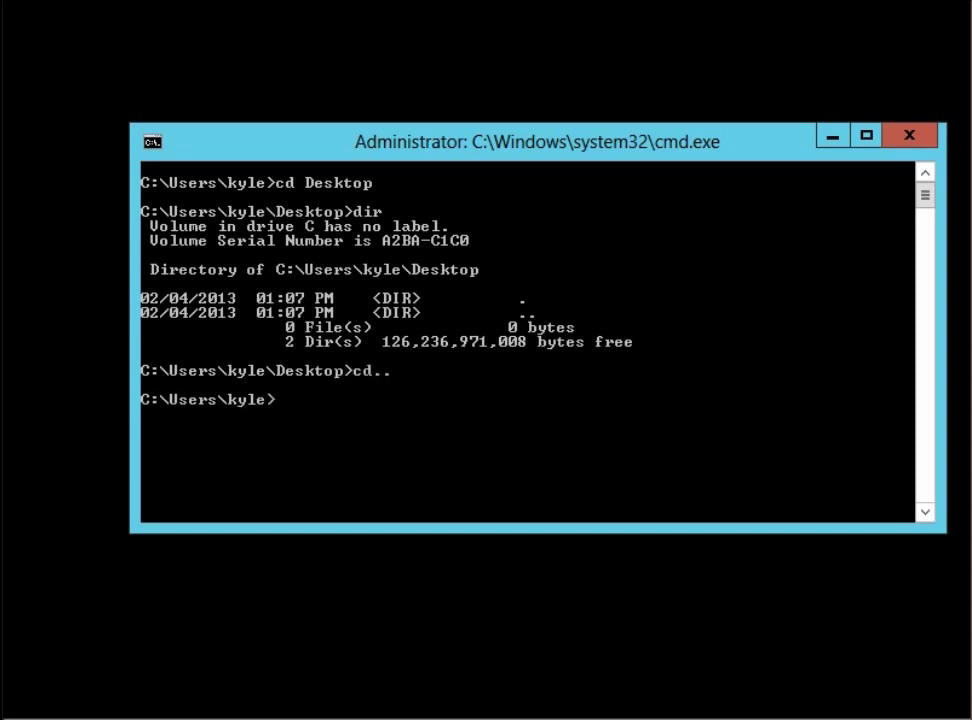
# Try running explorer.exe and iexplore.exe, both reported as not recognized
pyautogui.write('explorer.exe')
pyautogui.press('Return')
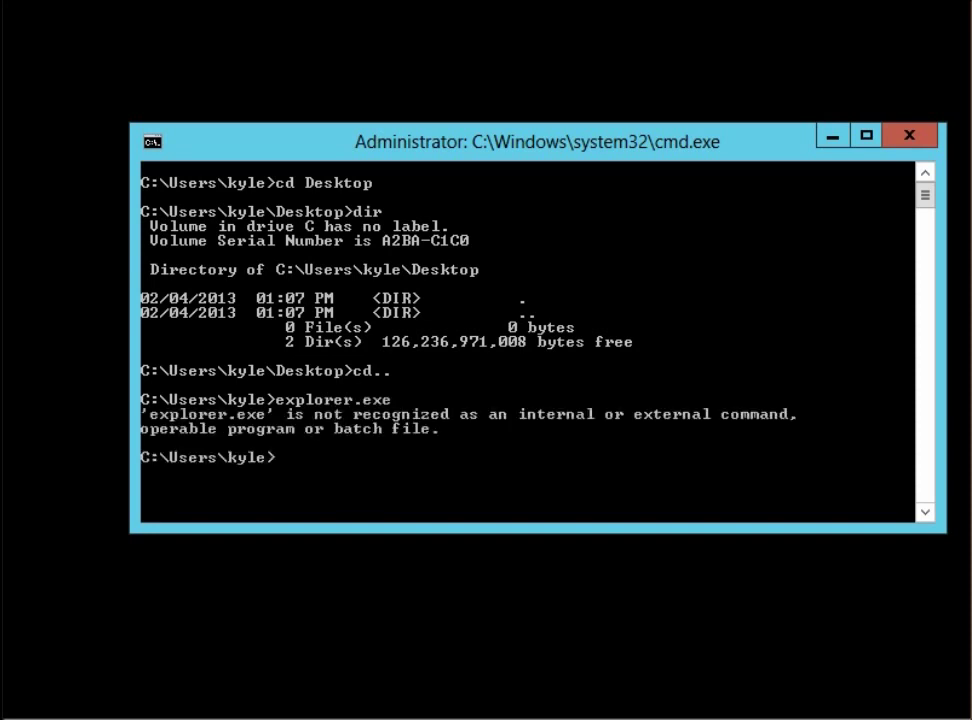
pyautogui.write('iexplore.exe')
pyautogui.press('Return')
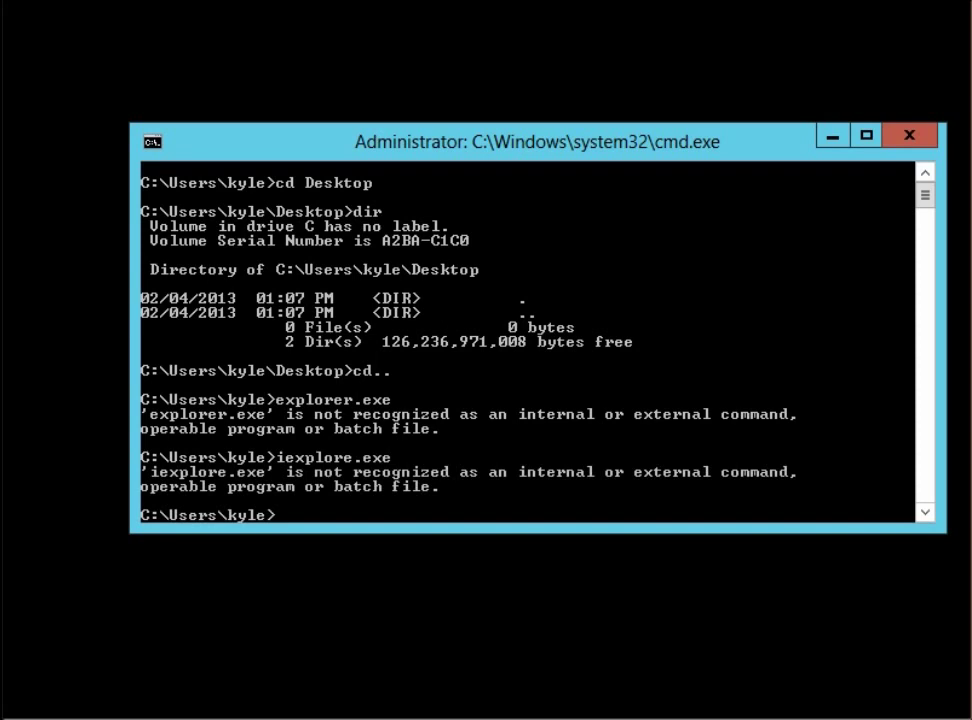
# Move the command prompt aside and open Task Manager from the Ctrl+Alt+Delete security screen
pyautogui.moveTo(502, 150); pyautogui.dragTo(455, 142)
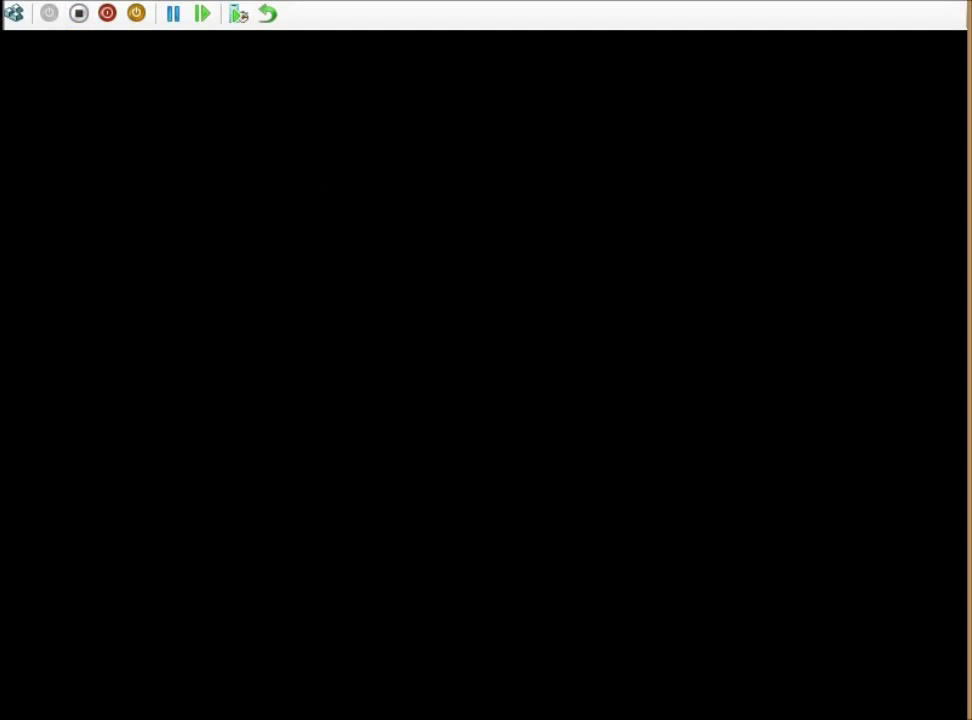
pyautogui.click(14, 13)
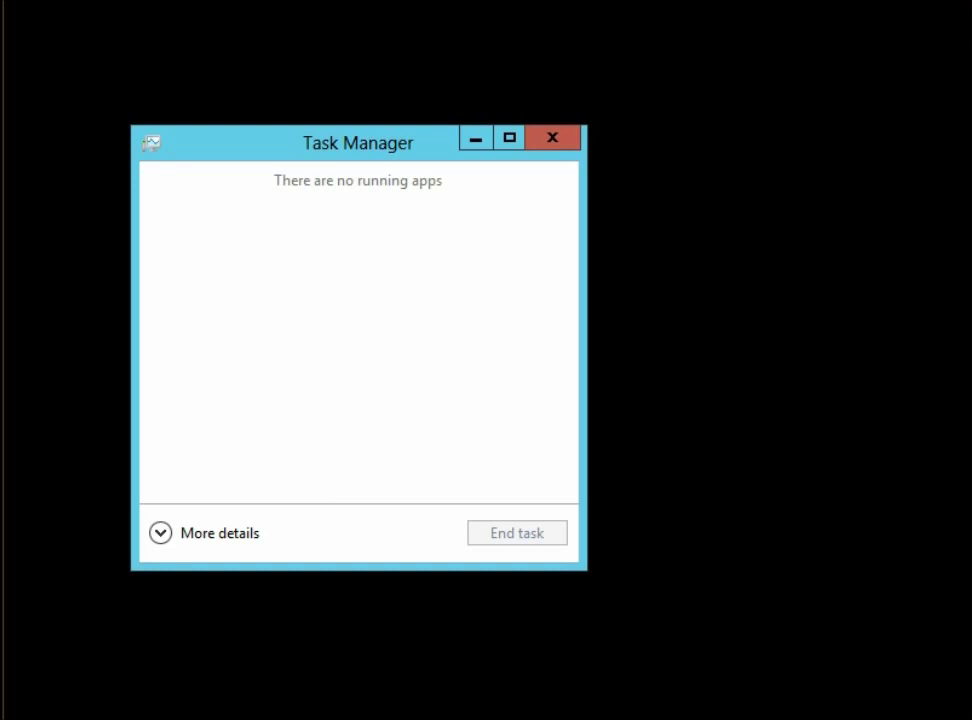
# Expand Task Manager and run cmd as a new task, moving the new Command Prompt up-left
pyautogui.click(205, 533)
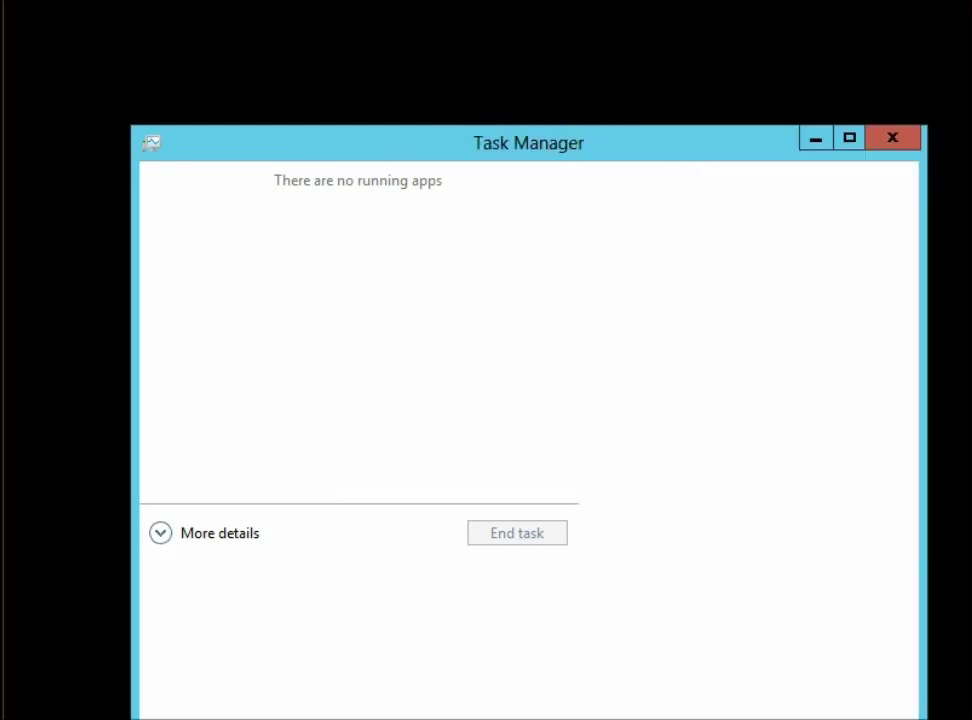
pyautogui.moveTo(315, 90); pyautogui.dragTo(311, 43)
pyautogui.click(103, 62)
pyautogui.click(168, 90)
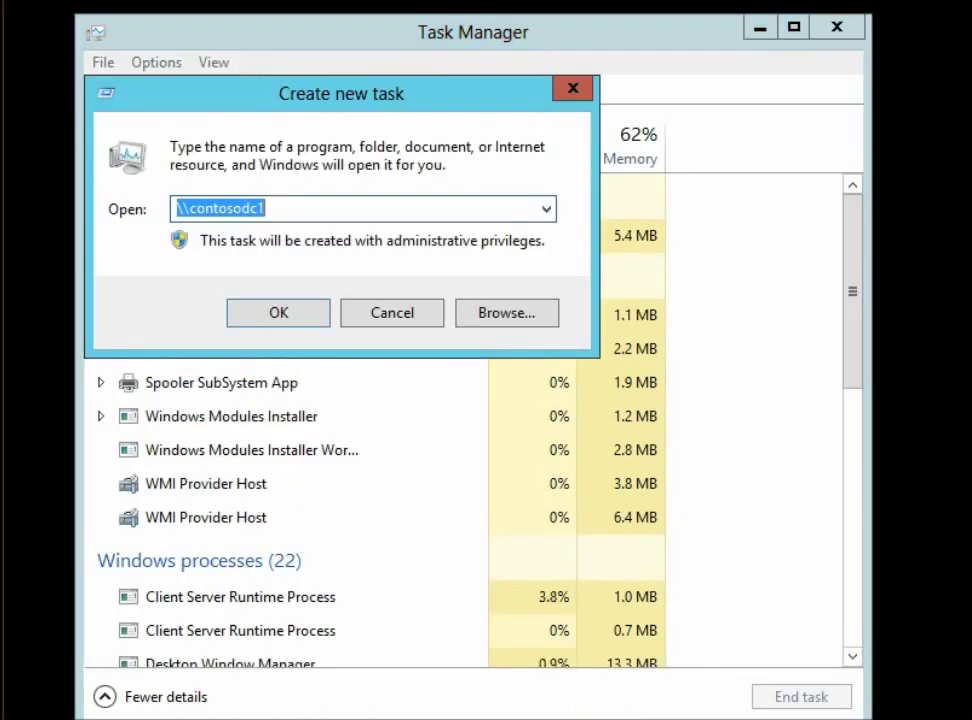
pyautogui.write('cmd')
pyautogui.press('Return')
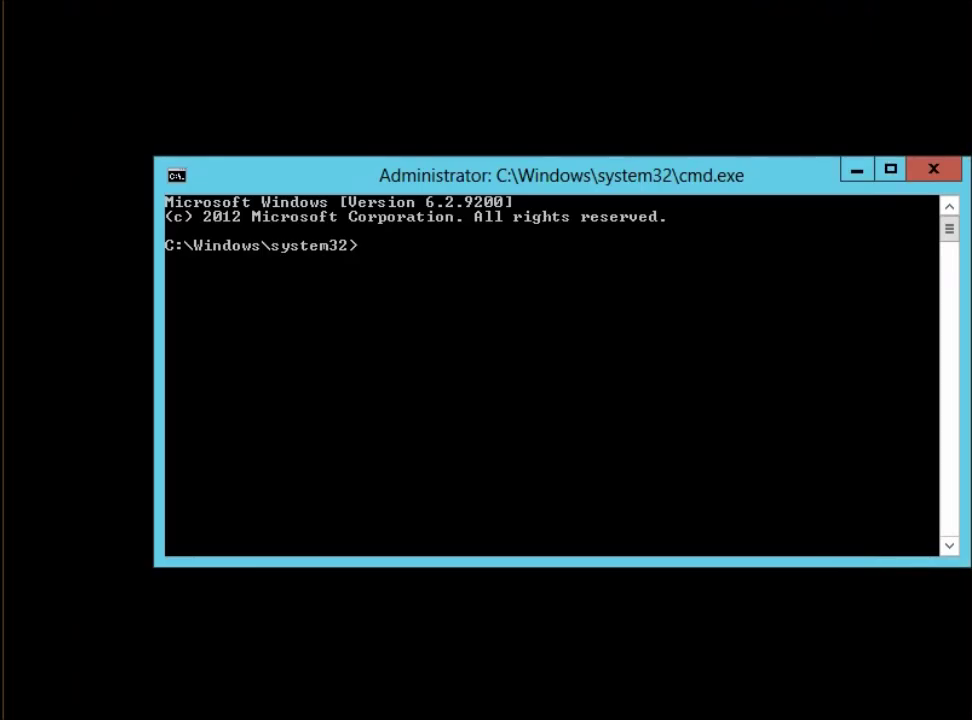
pyautogui.moveTo(570, 183); pyautogui.dragTo(489, 161)
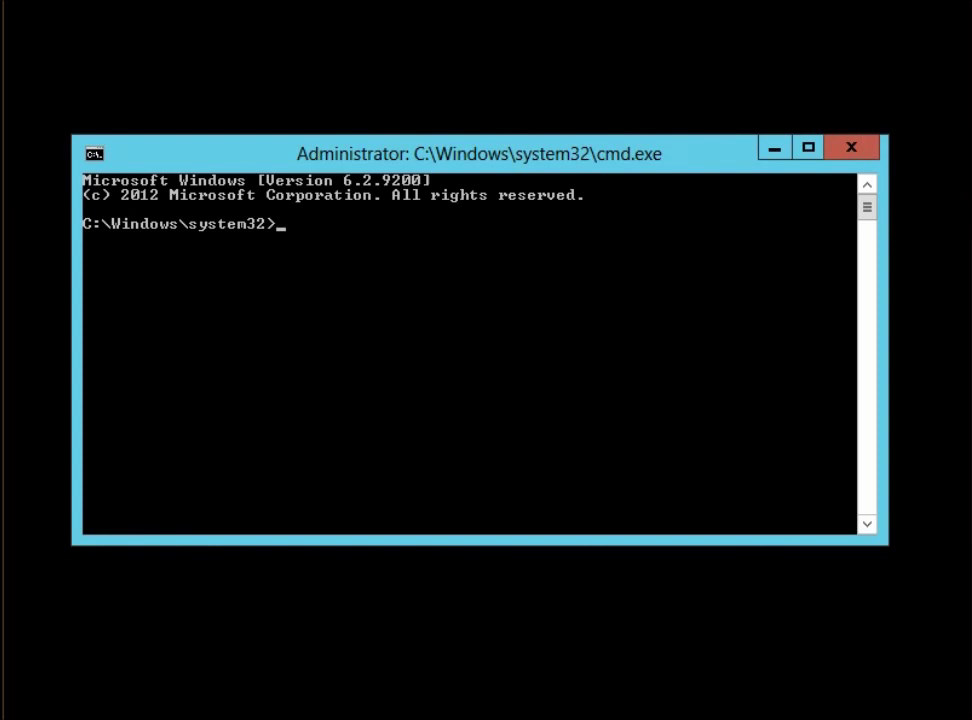
# Run mmc to open a blank console and bring up the Add/Remove Snap-ins dialog
pyautogui.write('mmc')
pyautogui.press('Return')
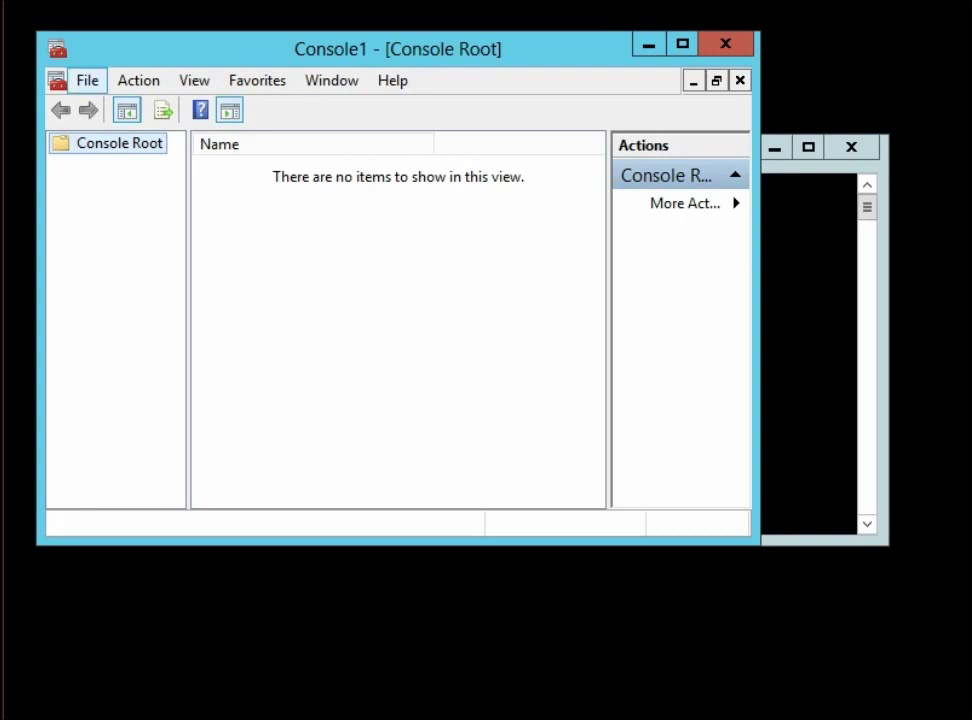
pyautogui.click(88, 80)
pyautogui.press('Return')
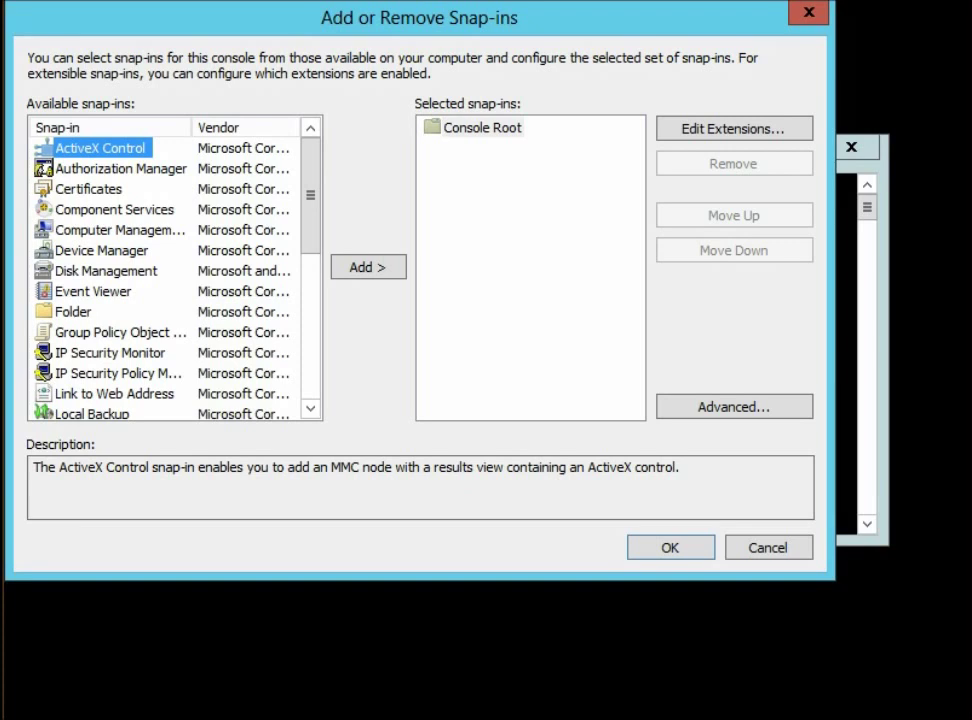
# Add the Services snap-in for the local computer
pyautogui.scroll(-1, 310, 220)
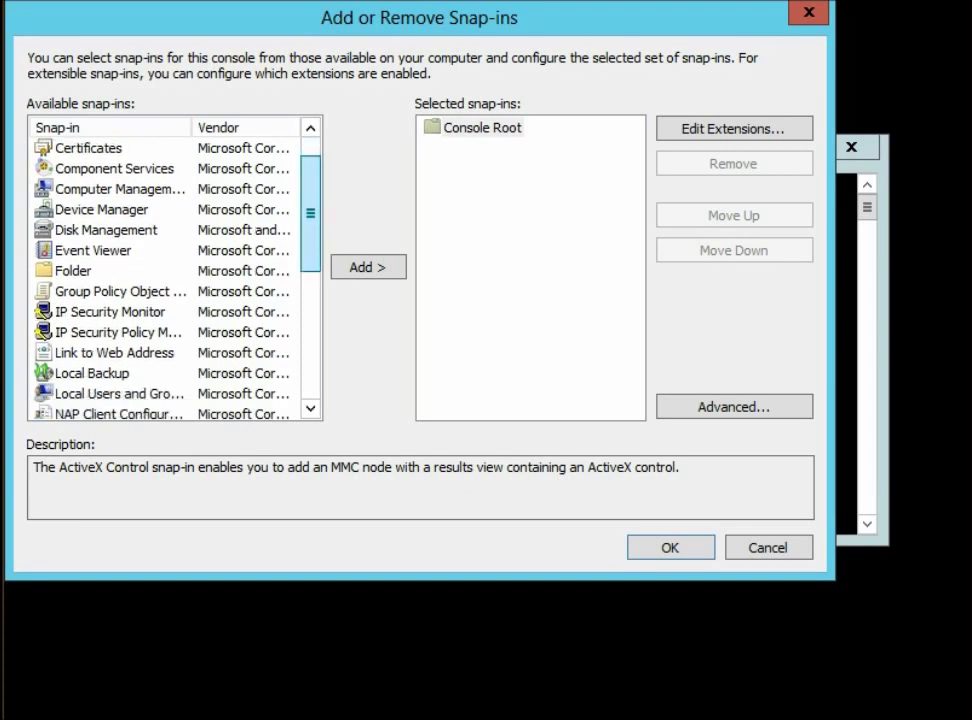
pyautogui.moveTo(310, 219); pyautogui.dragTo(310, 315)
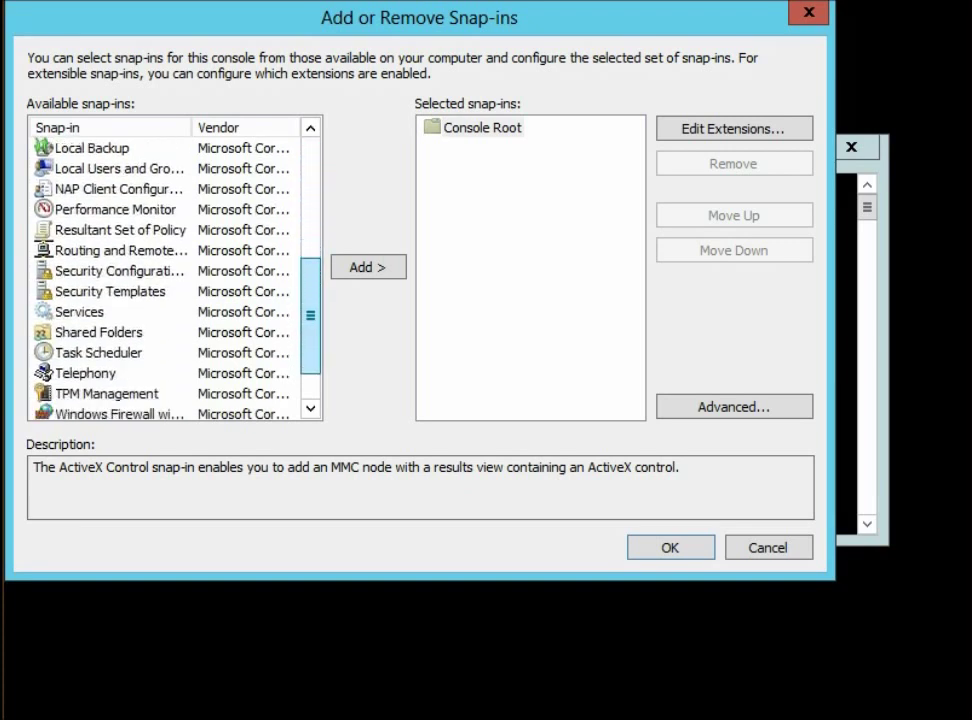
pyautogui.scroll(-1, 310, 315)
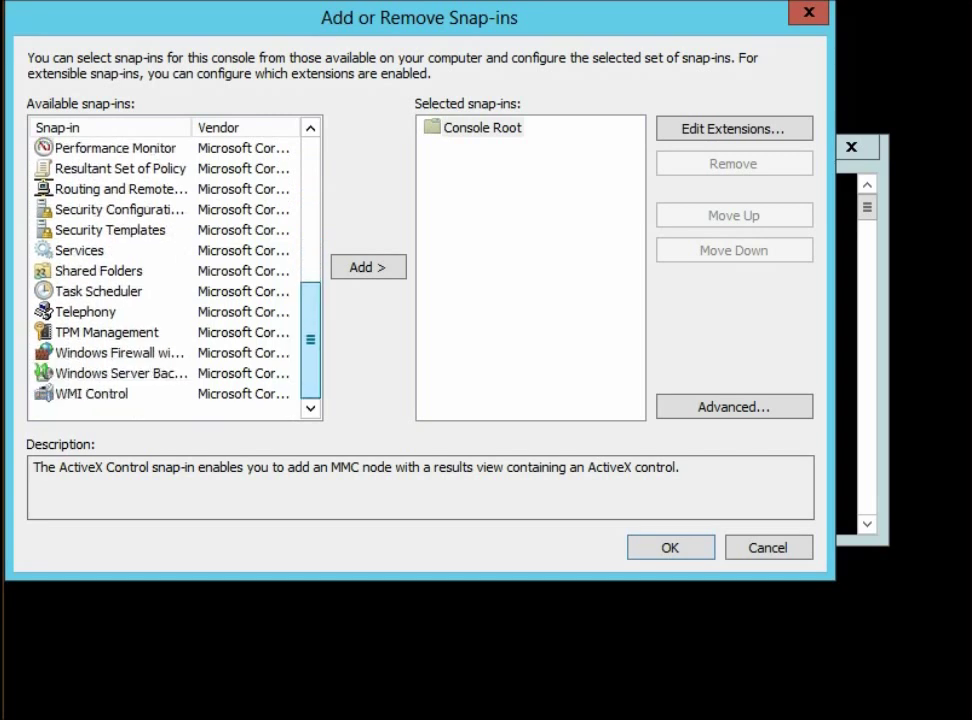
pyautogui.click(79, 250)
pyautogui.click(368, 267)
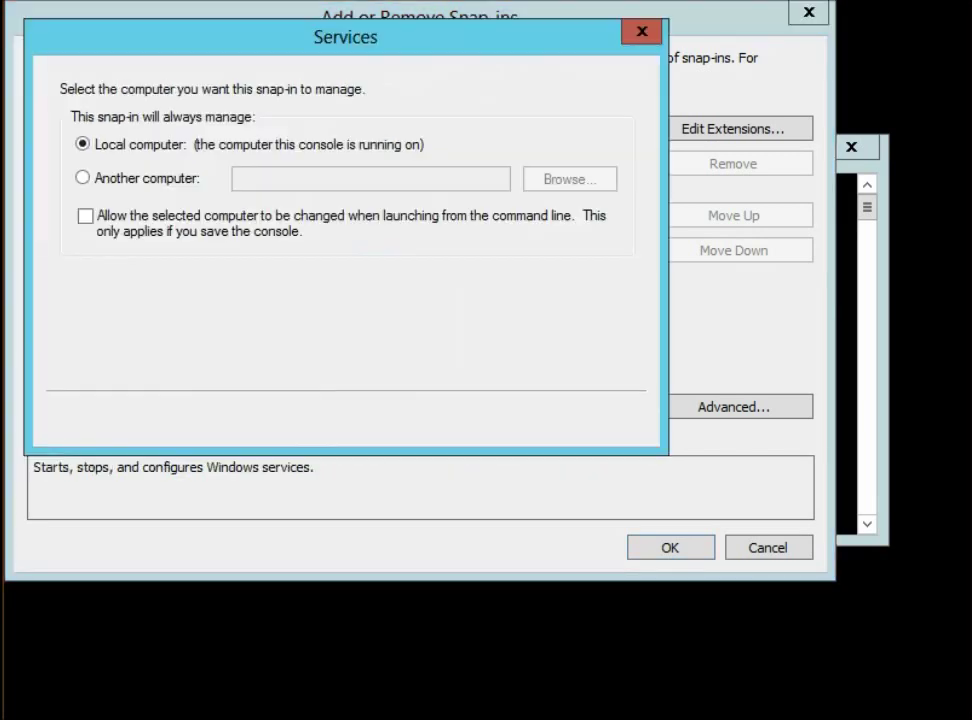
pyautogui.click(499, 420)
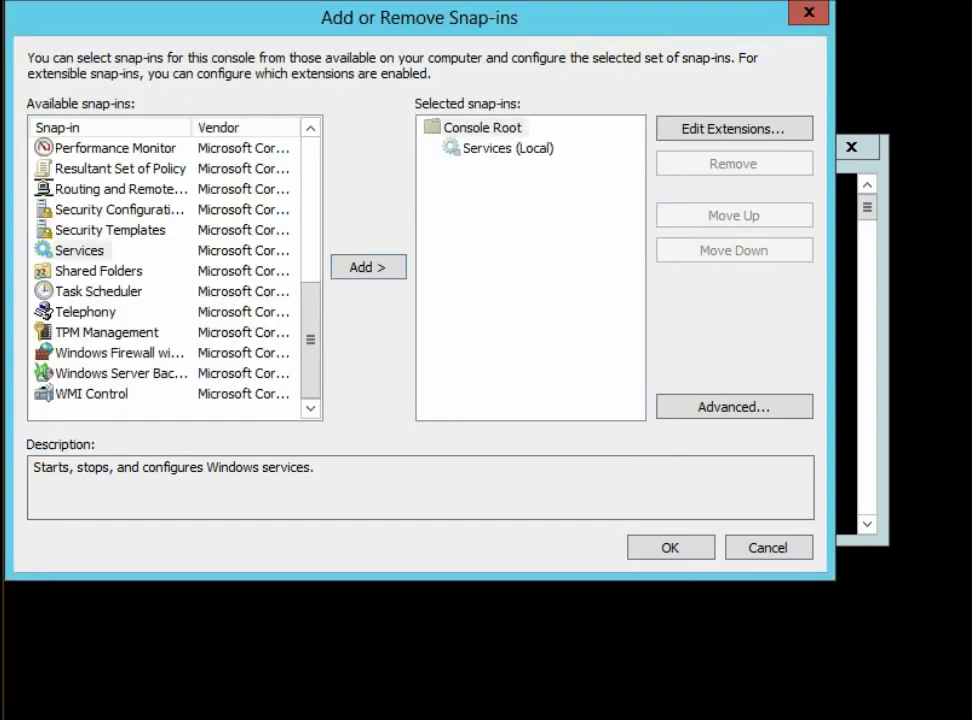
# Add the Performance Monitor snap-in and confirm the selection with OK
pyautogui.moveTo(310, 345); pyautogui.dragTo(310, 249)
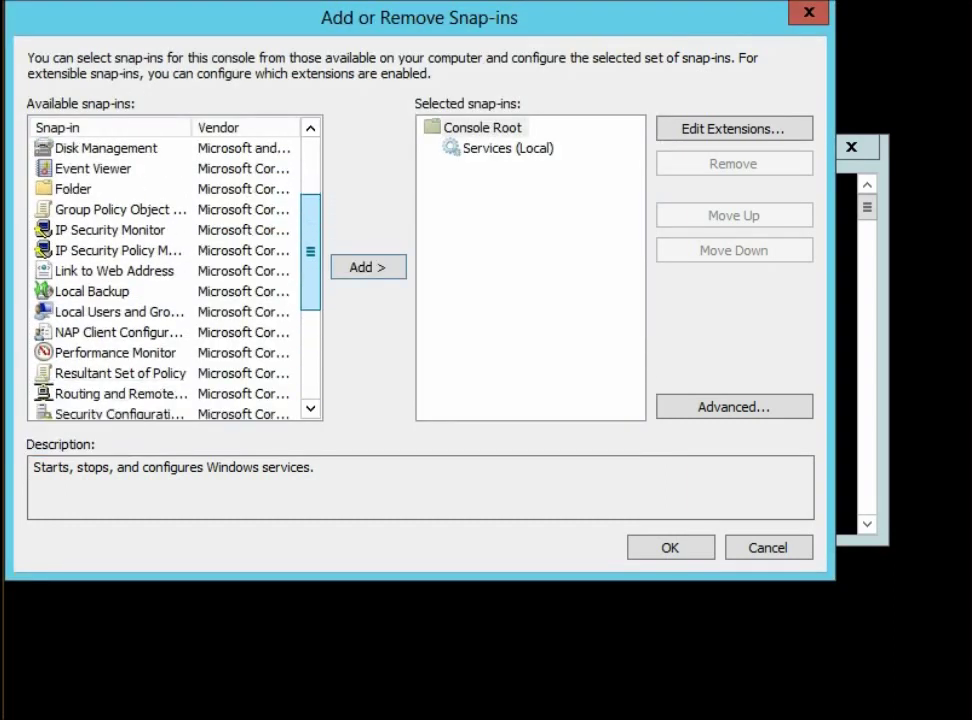
pyautogui.click(115, 352)
pyautogui.click(368, 267)
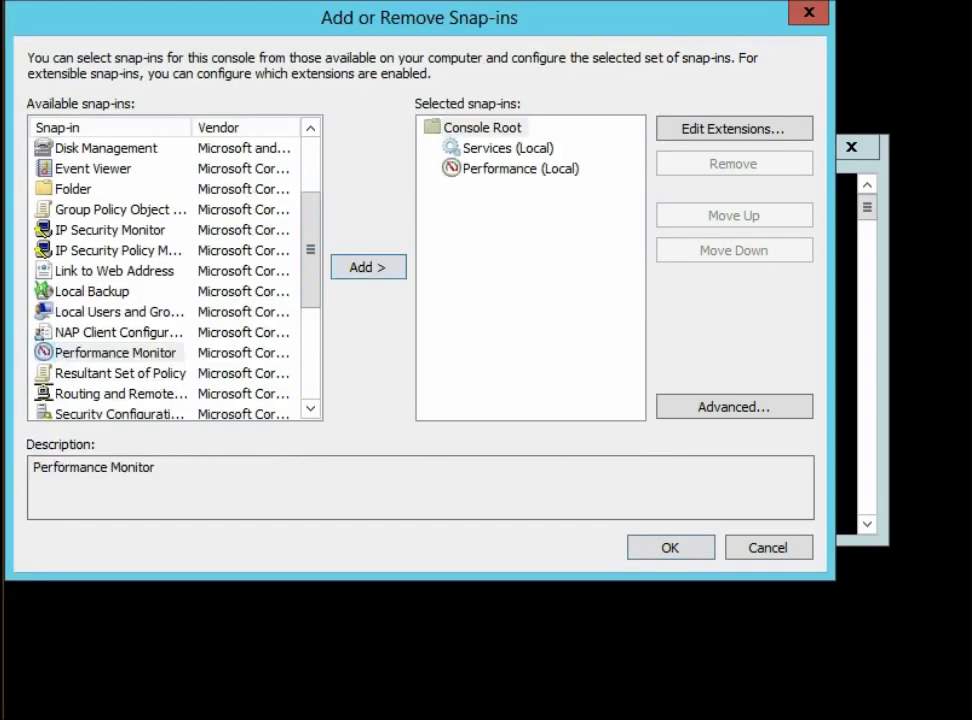
pyautogui.click(670, 547)
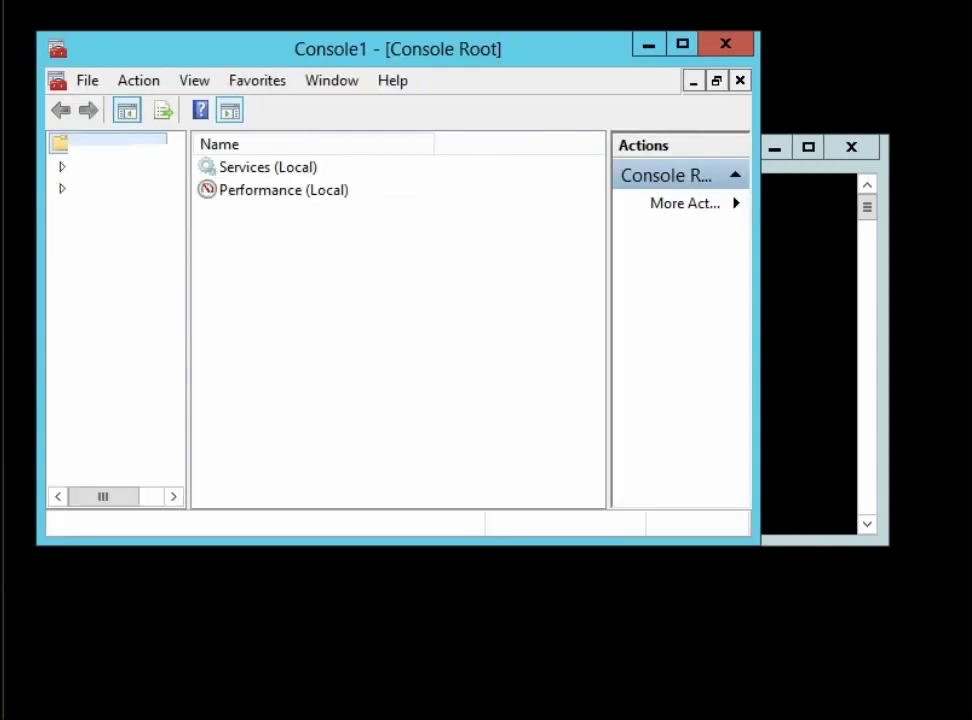
# Maximize the console, view the Performance Monitor graph and Services (Local) list, then close it
pyautogui.click(62, 187)
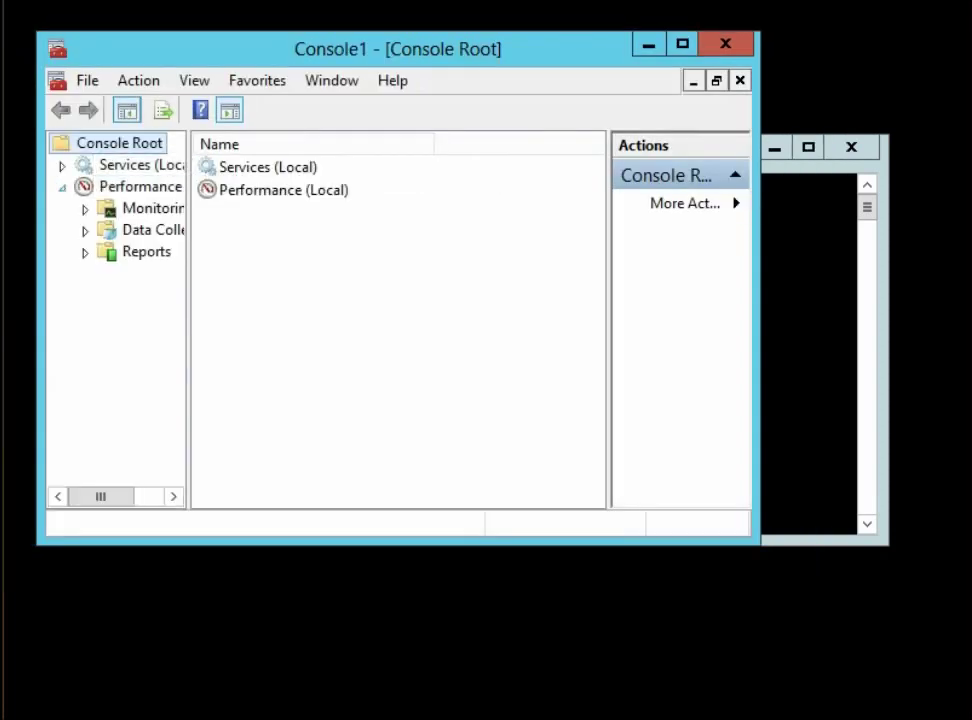
pyautogui.click(150, 208)
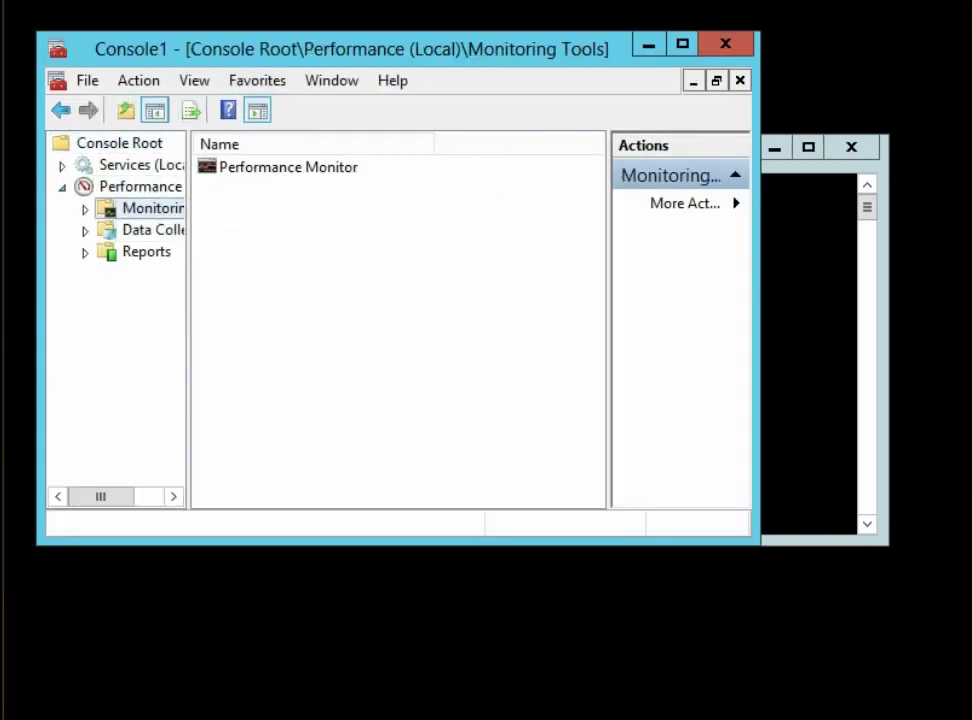
pyautogui.press('super+Up')
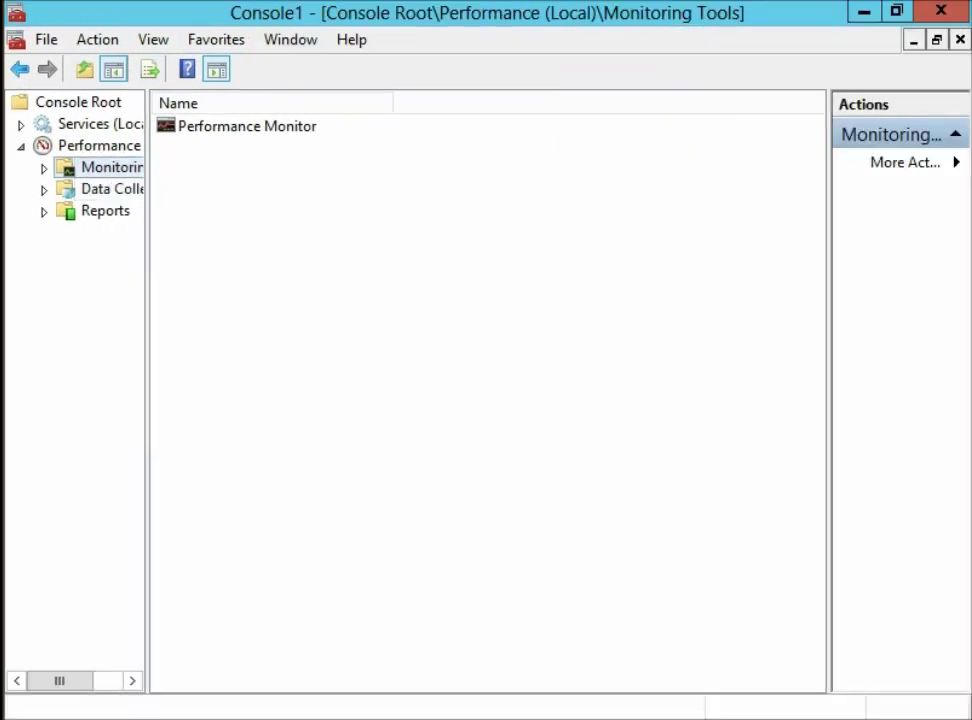
pyautogui.moveTo(147, 300); pyautogui.dragTo(271, 300)
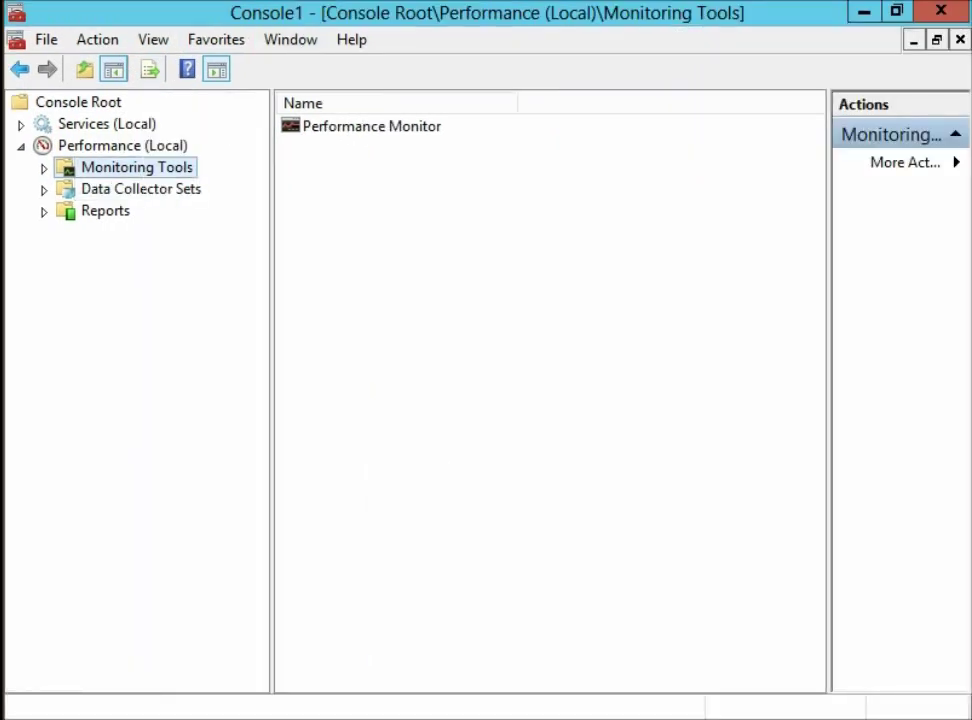
pyautogui.click(44, 167)
pyautogui.click(173, 188)
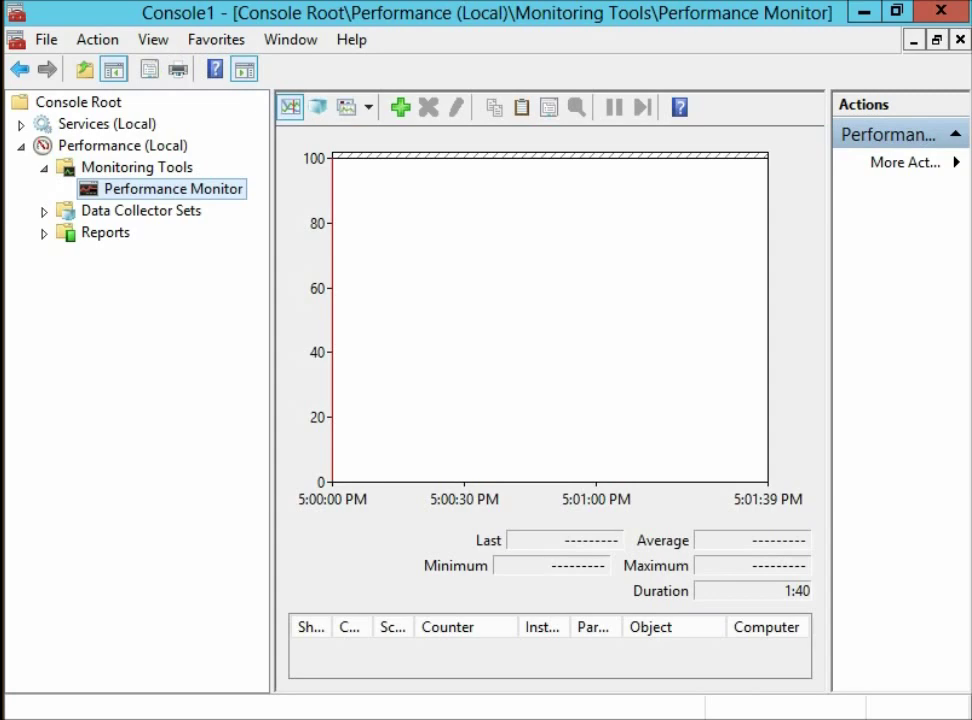
pyautogui.click(106, 123)
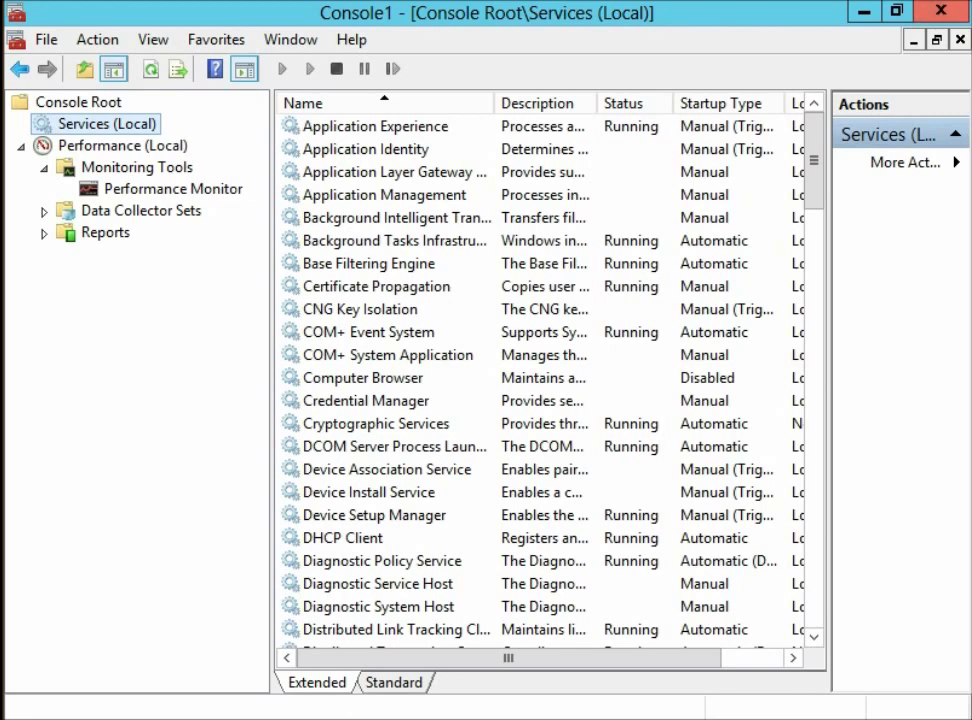
pyautogui.click(940, 11)
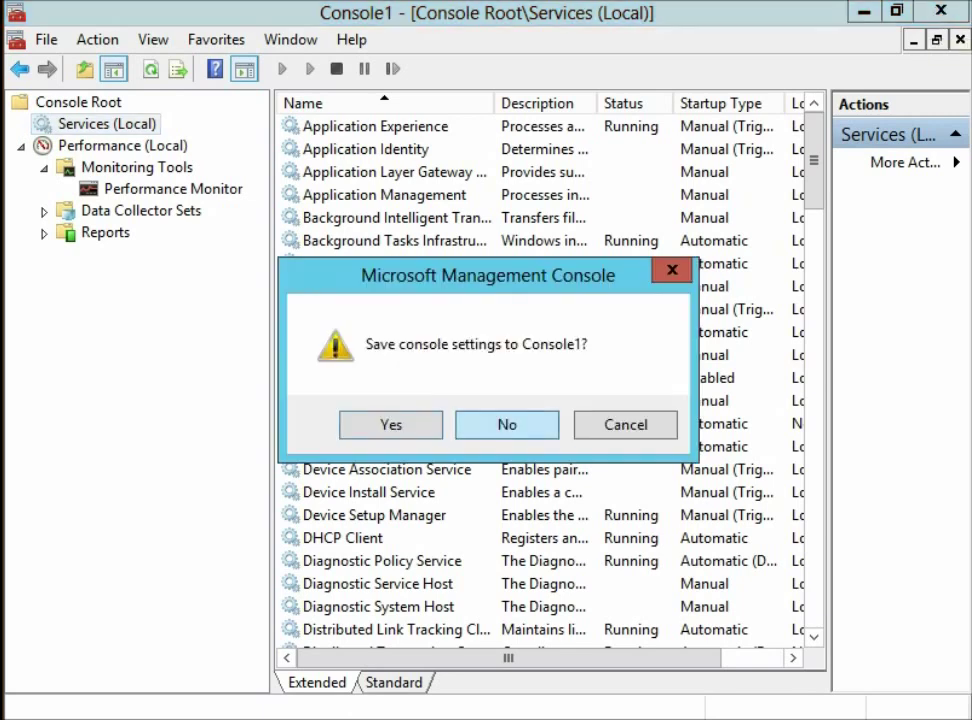
# Close the console without saving settings and relaunch Server Manager with servermanager.exe
pyautogui.click(507, 424)
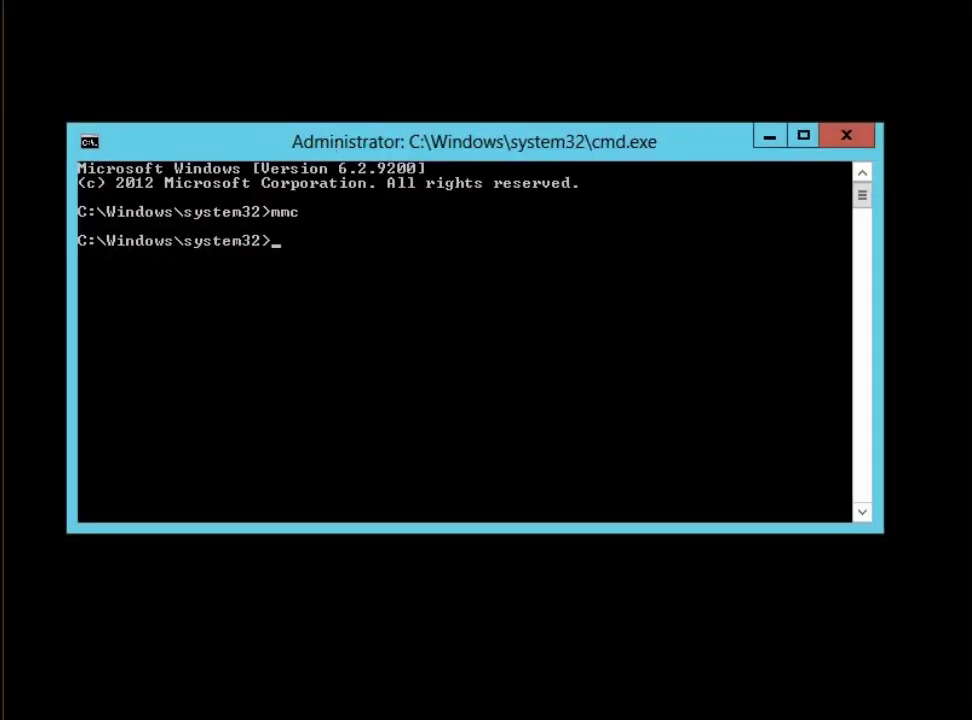
pyautogui.write('servermana')
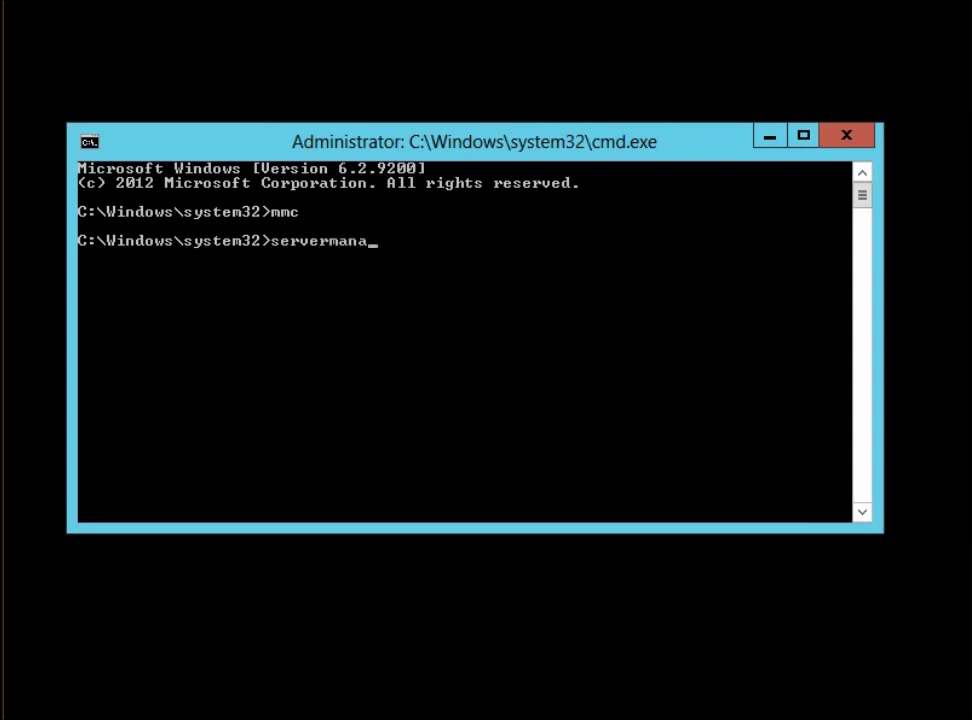
pyautogui.write('ger.ex')
pyautogui.write('e')
pyautogui.press('Return')
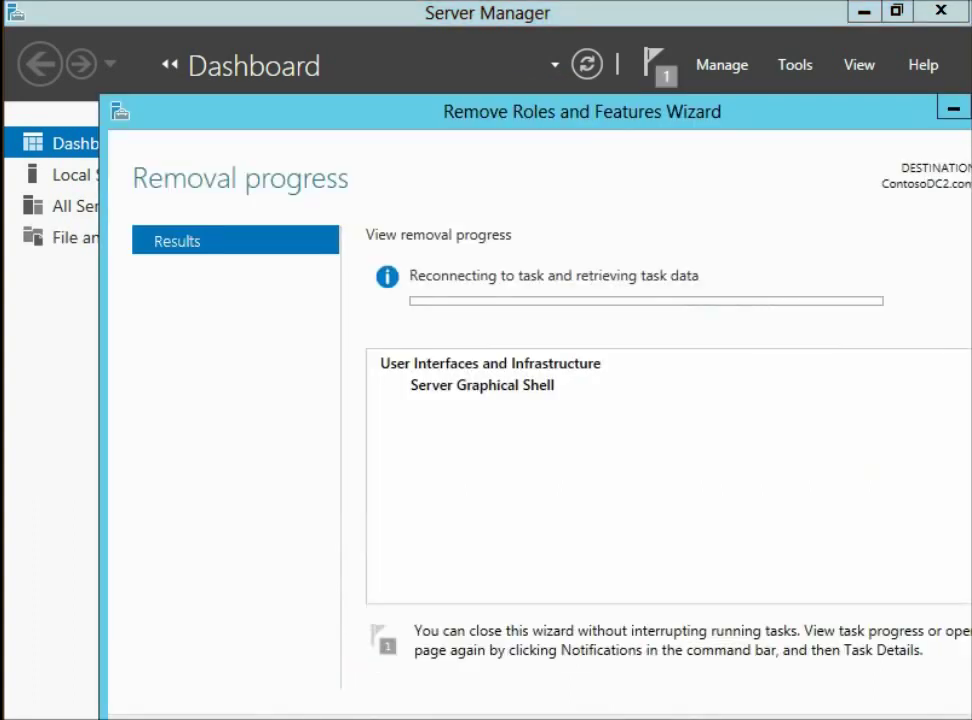
# Close the Remove Roles and Features Wizard while the Server Graphical Shell removal keeps running
pyautogui.press('Return')
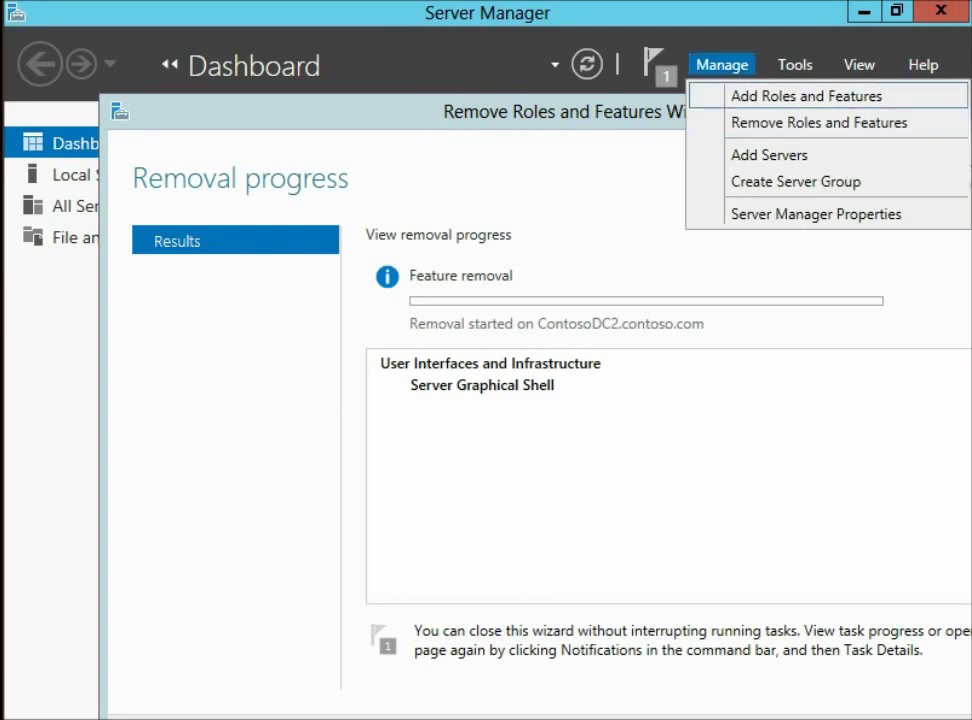
pyautogui.press('Down')
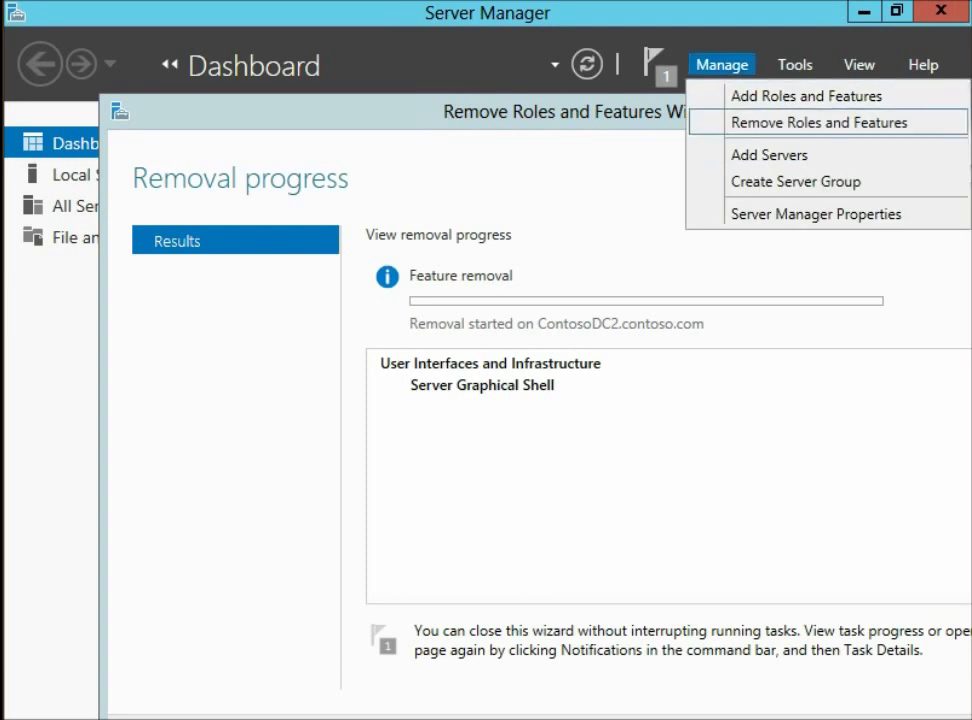
pyautogui.press('Return')
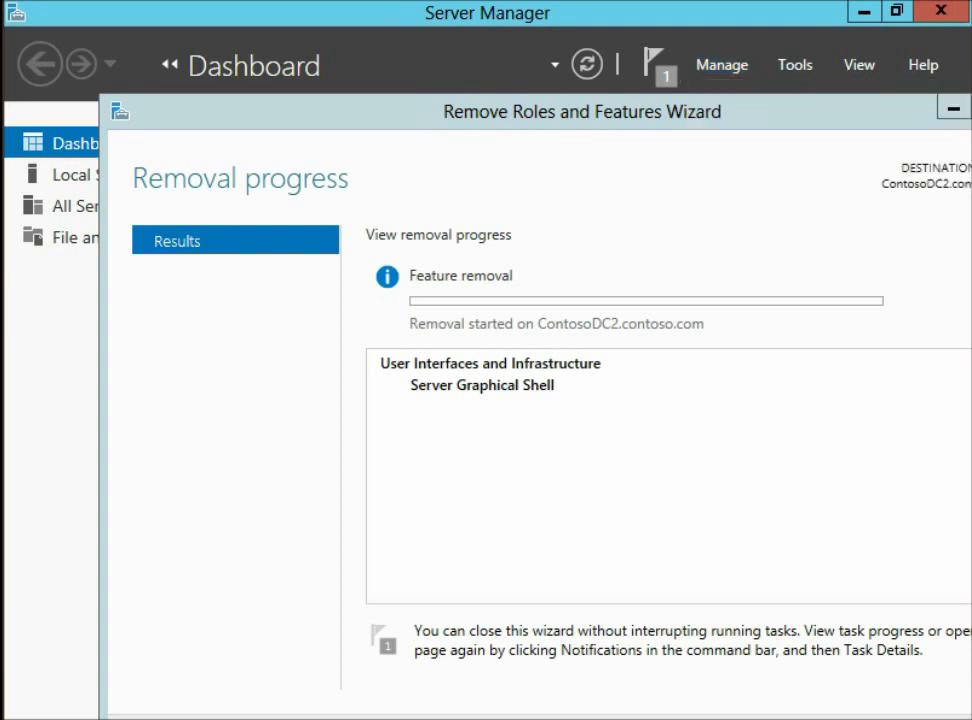
pyautogui.moveTo(729, 124); pyautogui.dragTo(649, 57)
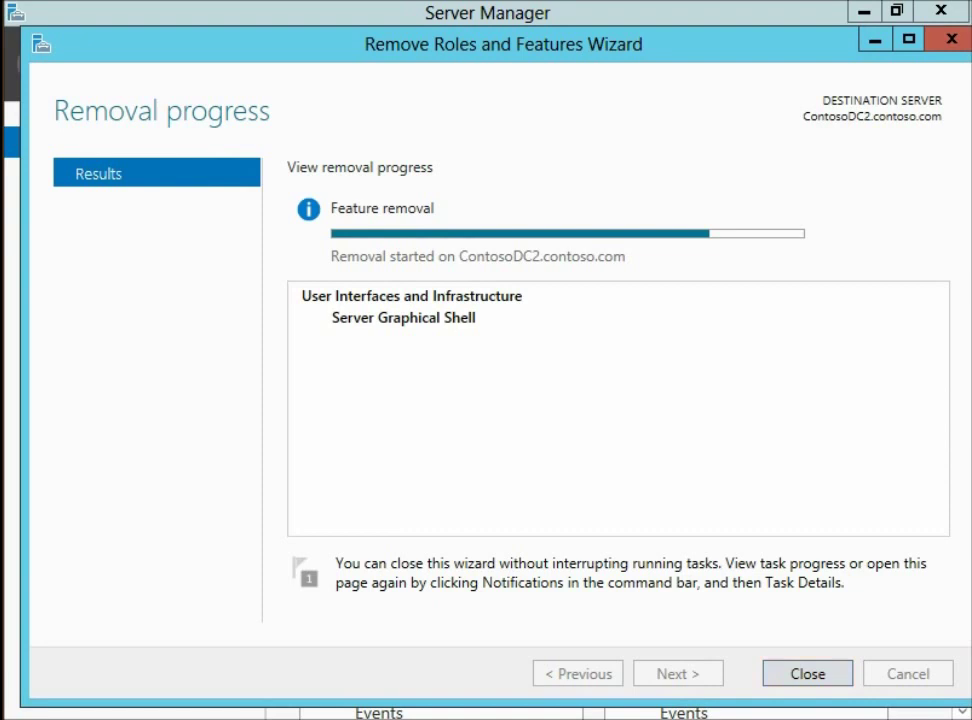
pyautogui.press('Return')
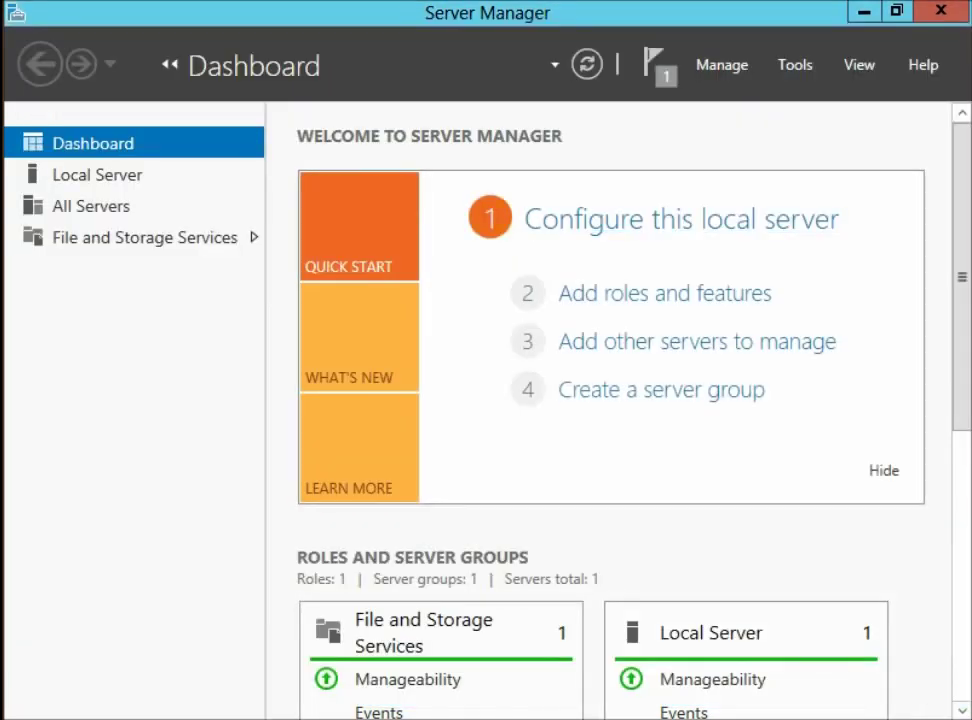
# Check the removal result notification, then show the All Servers page listing CONTOSODC2
pyautogui.click(655, 64)
pyautogui.click(795, 64)
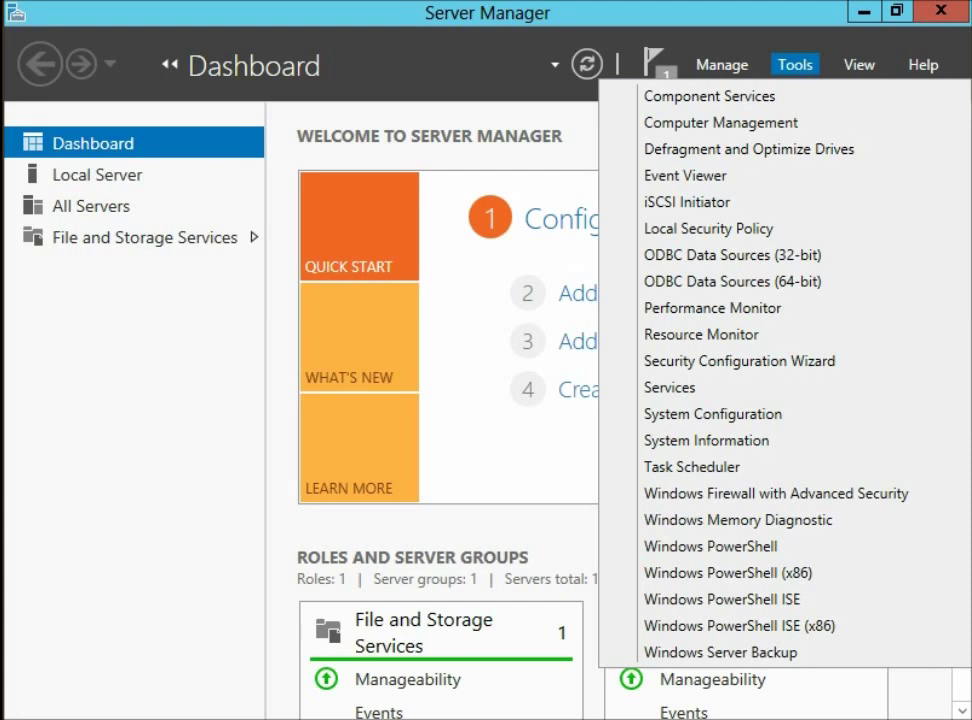
pyautogui.press('Escape')
pyautogui.click(91, 205)
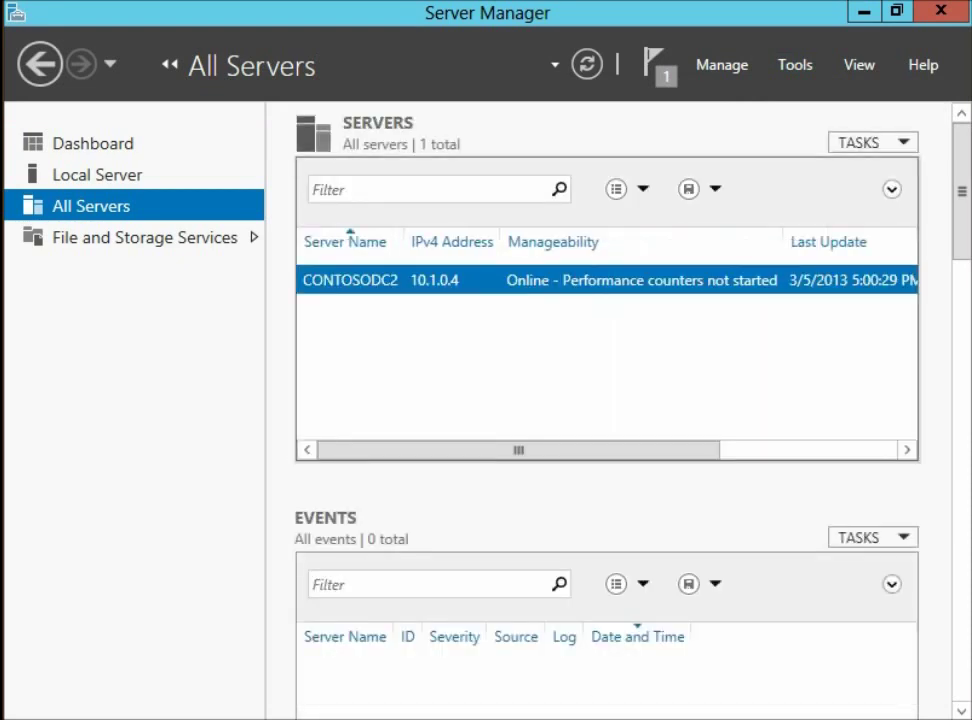
# Review CONTOSODC2's task menu and the Tools list, then exit Server Manager
pyautogui.rightClick(357, 283)
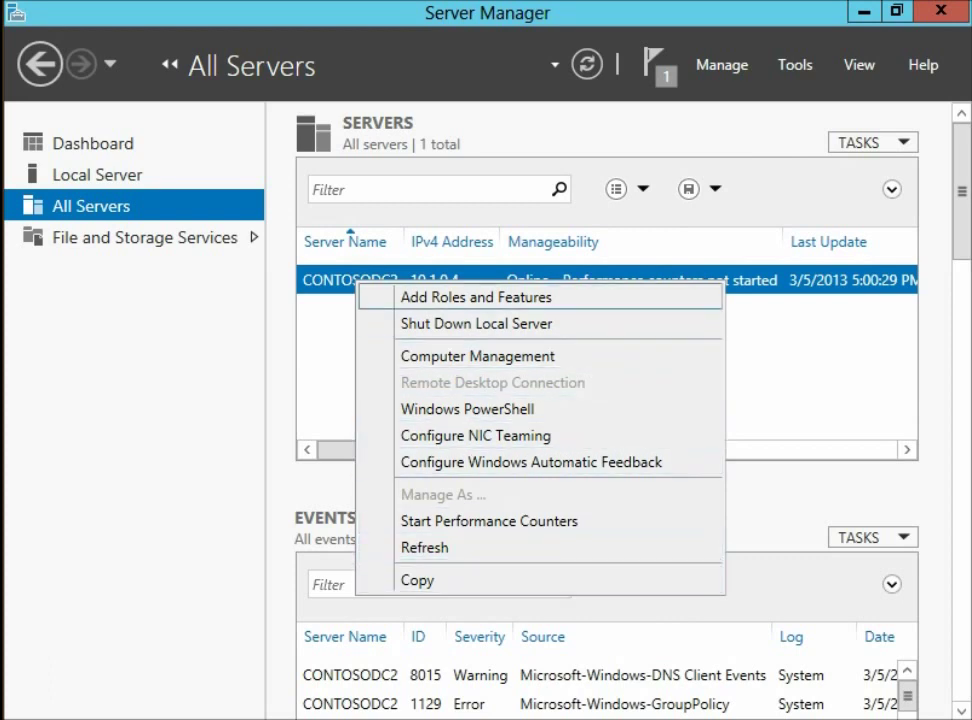
pyautogui.press('Escape')
pyautogui.hotkey('alt', 't')
pyautogui.press('Down')
pyautogui.press('Down')
pyautogui.press('Down')
pyautogui.press('Down')
pyautogui.press('Down')
pyautogui.press('Down')
pyautogui.press('Down')
pyautogui.press('Down')
pyautogui.press('Down')
pyautogui.press('Down')
pyautogui.press('Down')
pyautogui.press('Down')
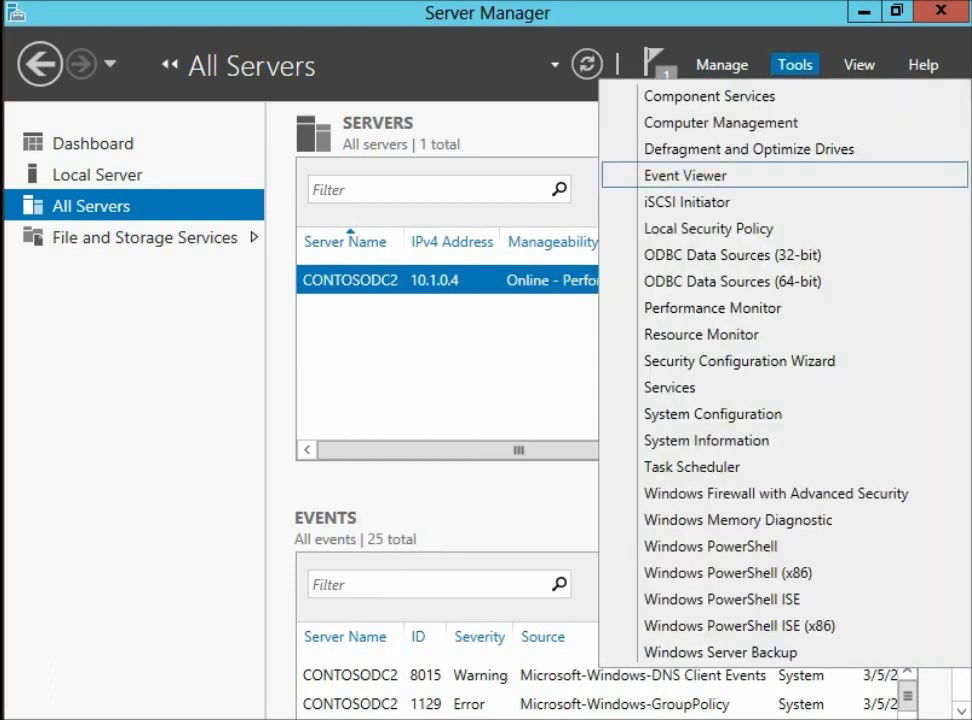
pyautogui.press('Down')
pyautogui.press('Down')
pyautogui.press('Down')
pyautogui.press('Down')
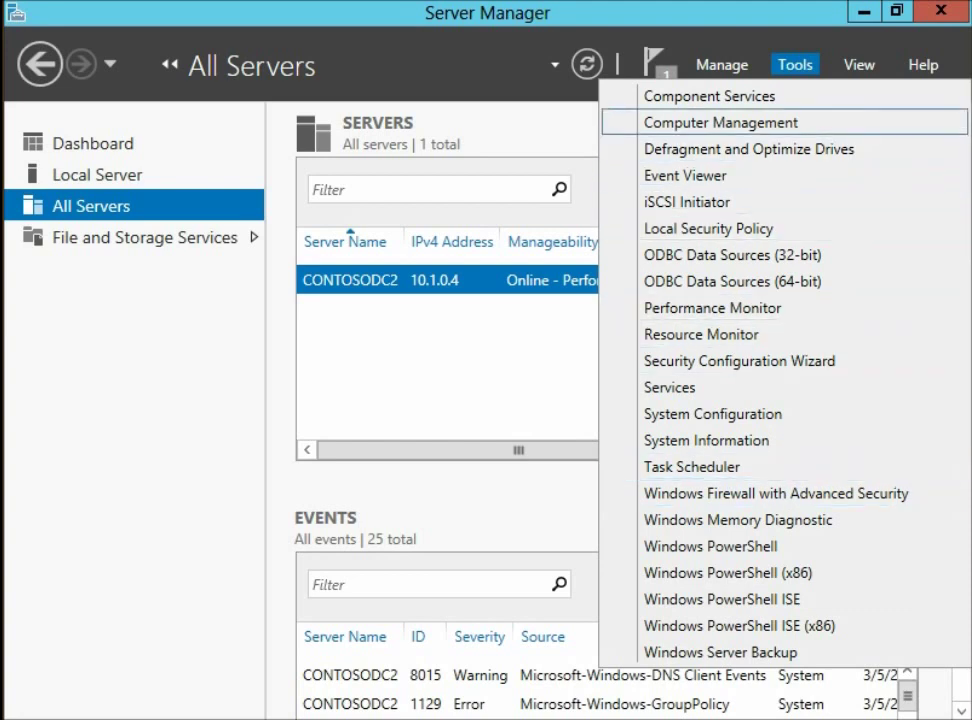
pyautogui.press('Escape')
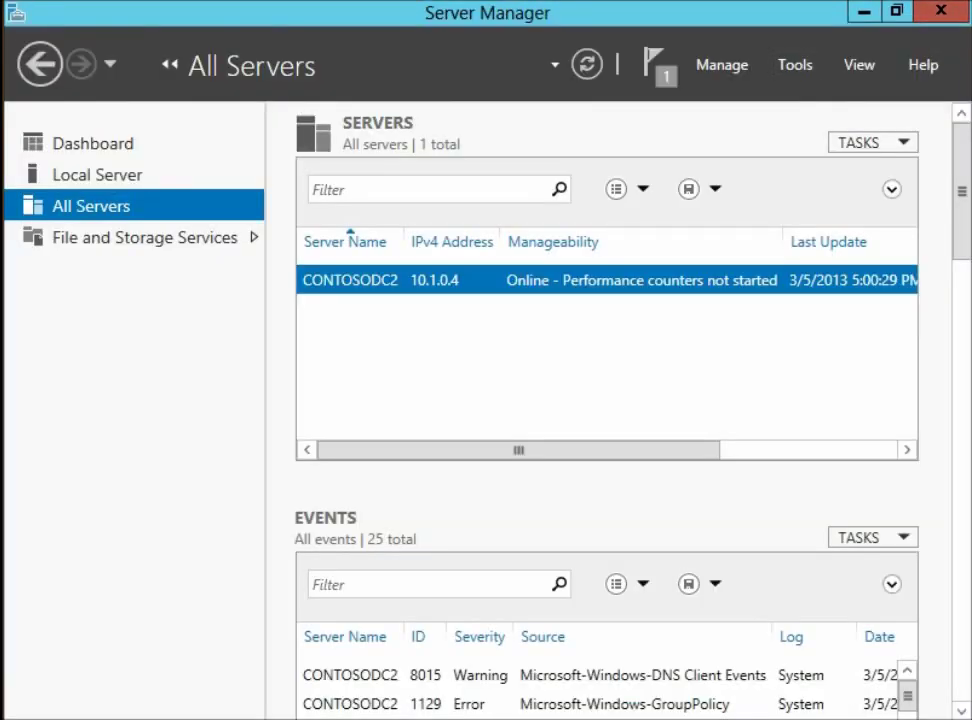
pyautogui.click(940, 12)
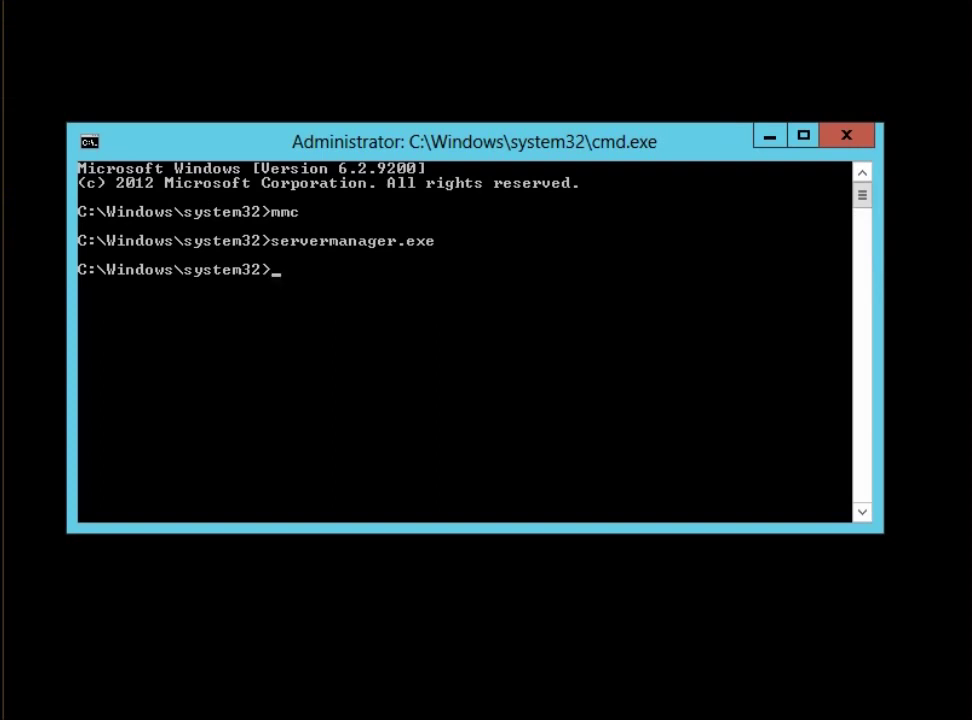
# Rerun servermanager.exe and attempt Add Roles and Features, dismissing the inventory-collection notice
pyautogui.press('Up')
pyautogui.press('Return')
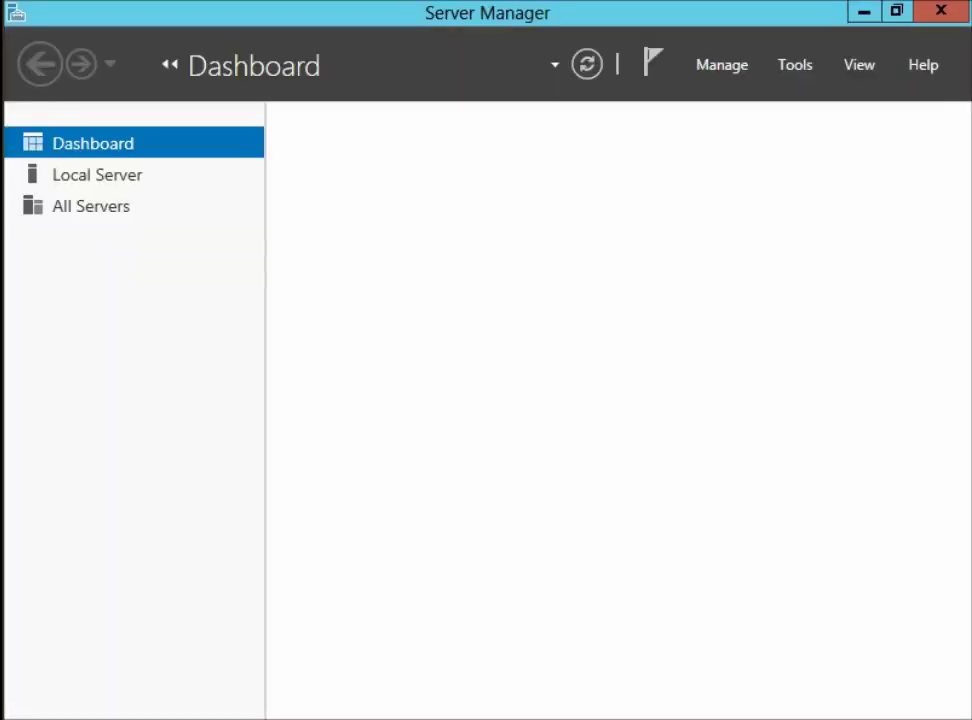
pyautogui.click(722, 64)
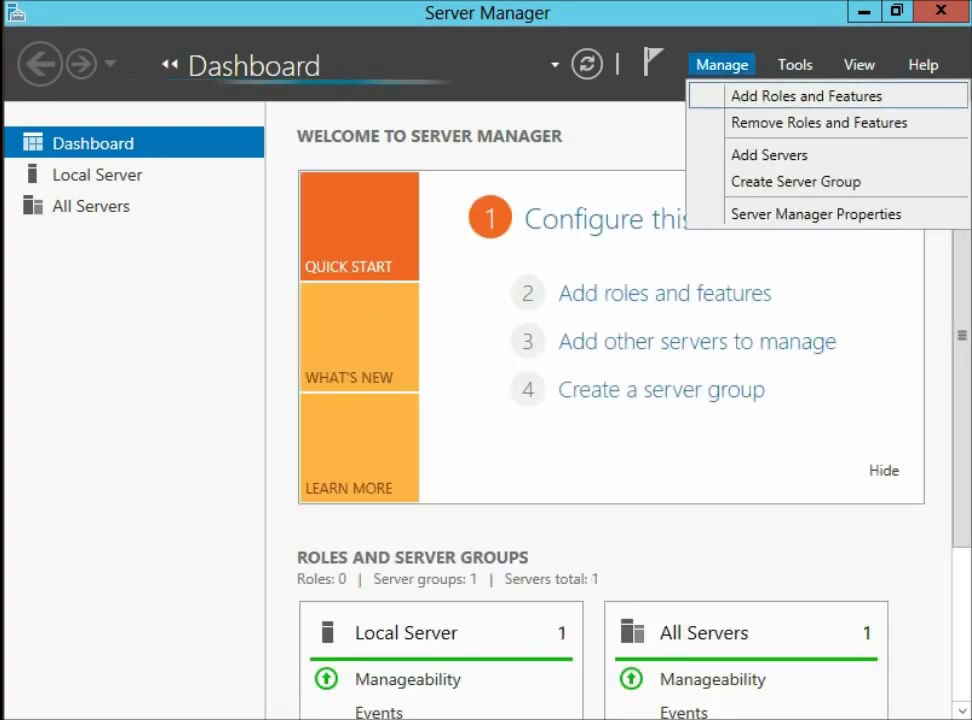
pyautogui.click(806, 96)
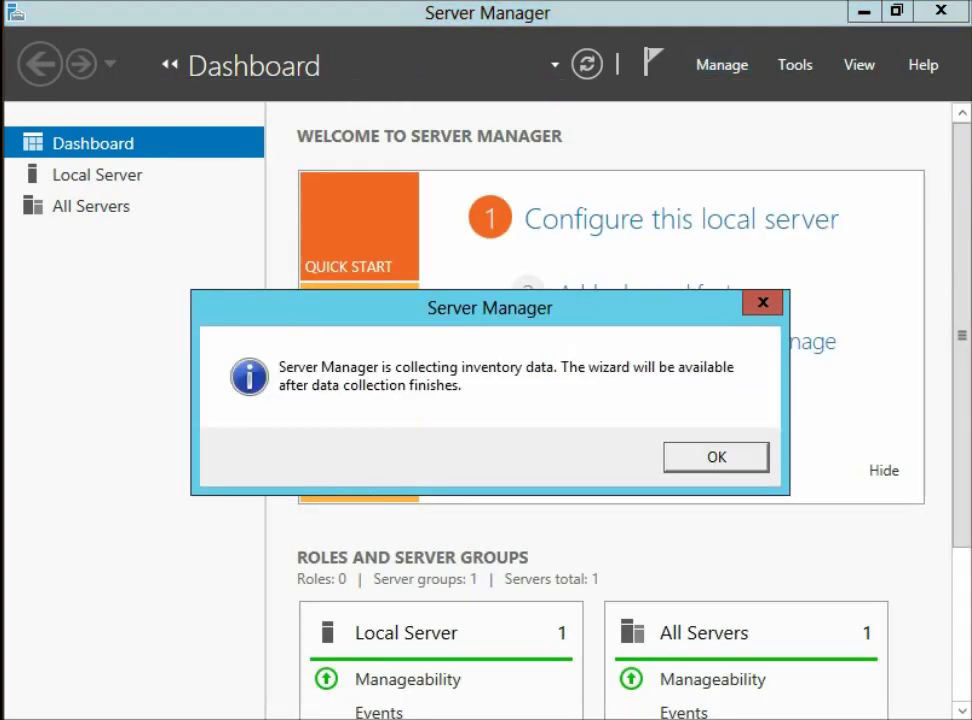
pyautogui.press('Return')
# Start the Add Roles and Features Wizard with role-based installation and reach the Features list
pyautogui.click(722, 64)
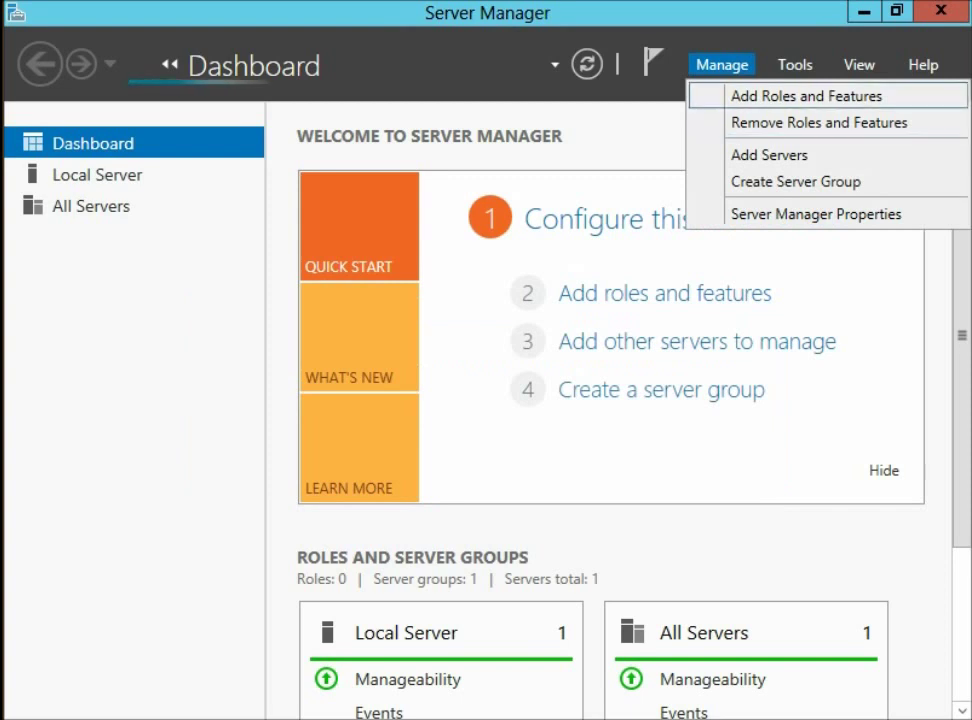
pyautogui.click(806, 96)
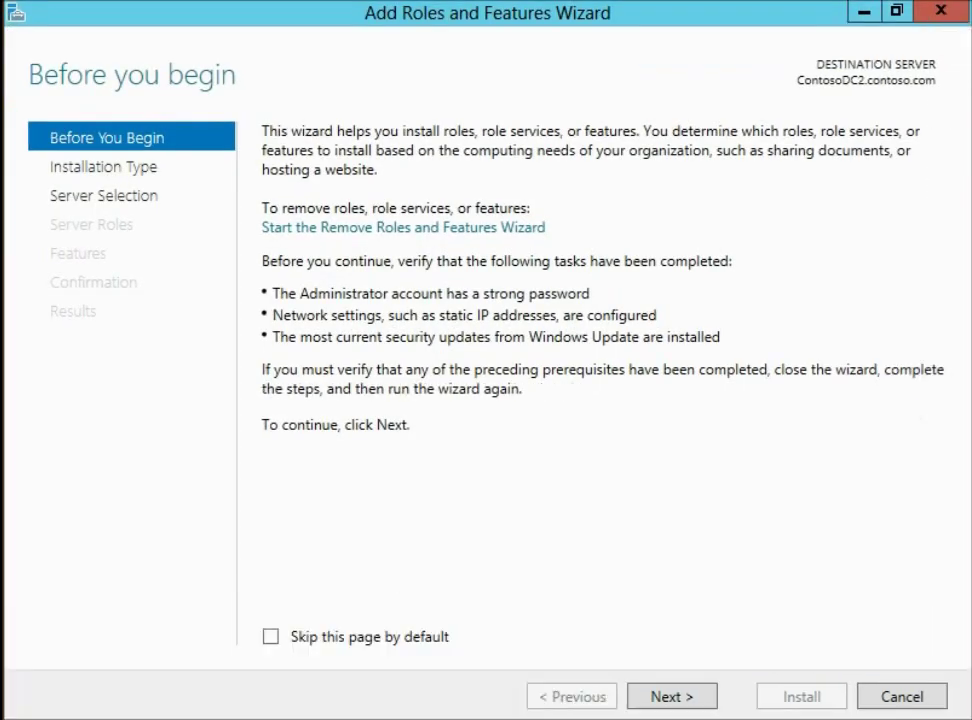
pyautogui.press('Return')
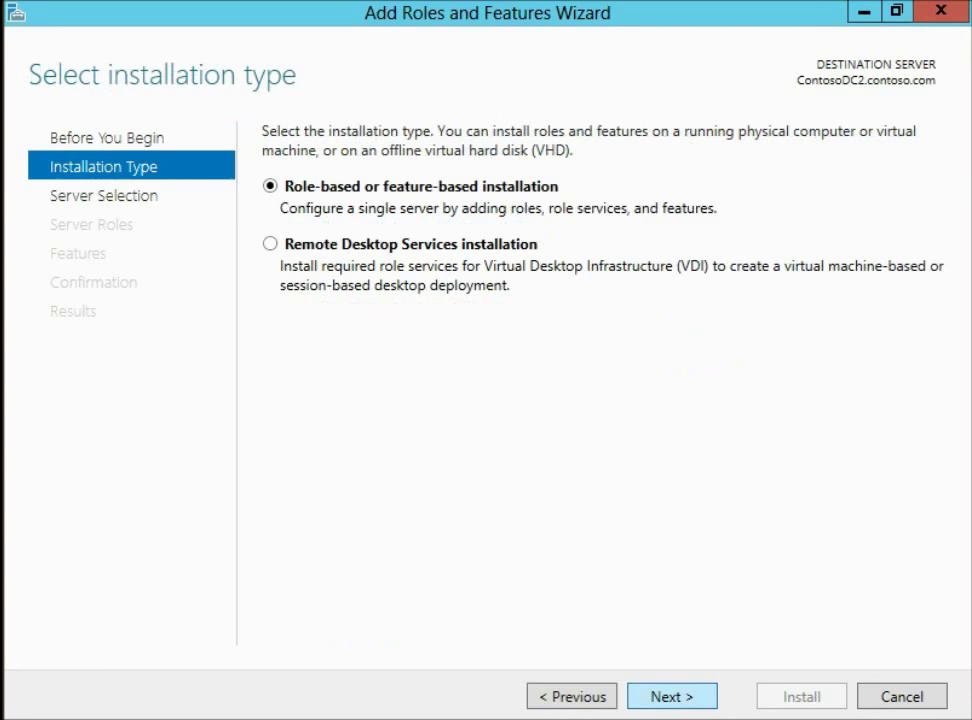
pyautogui.press('Return')
pyautogui.press('Return')
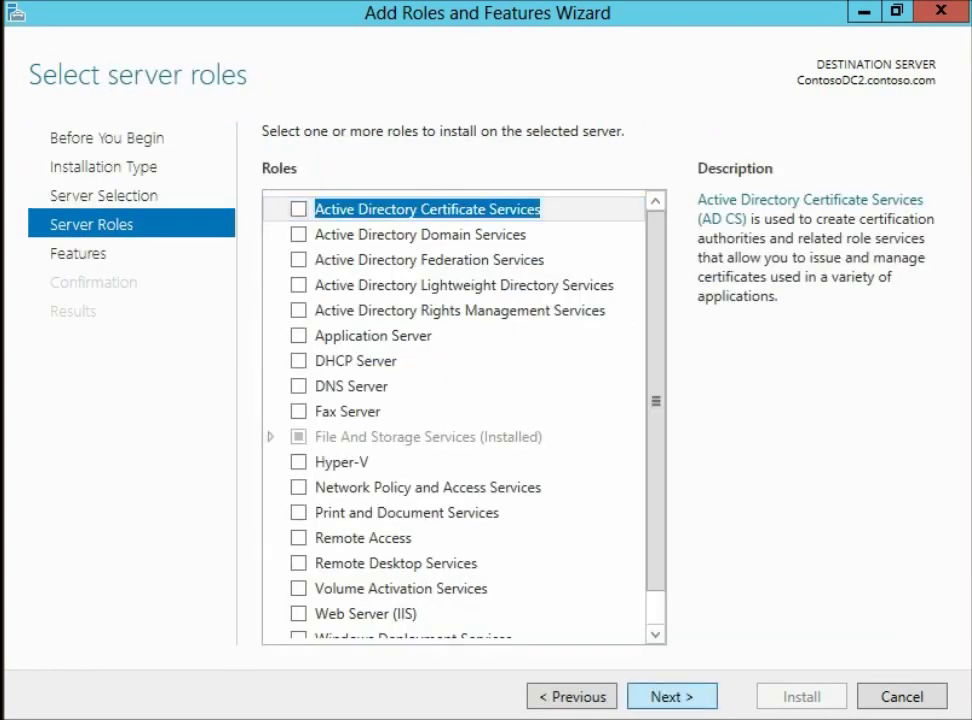
pyautogui.press('Return')
# Expand Windows PowerShell and User Interfaces and Infrastructure, and tick Server Graphical Shell
pyautogui.scroll(-7, 455, 410)
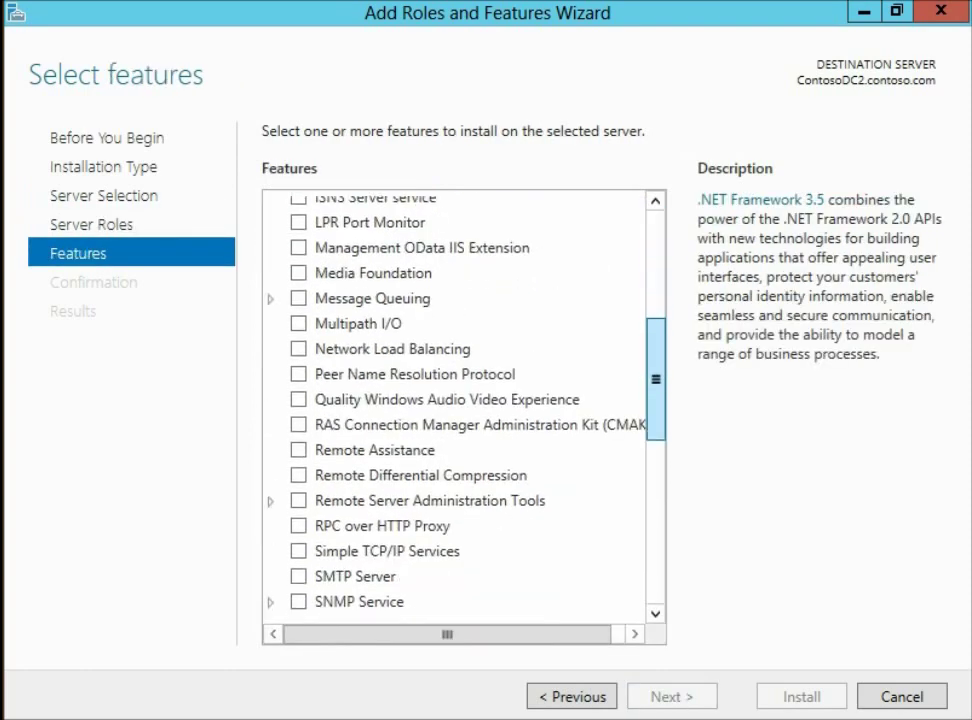
pyautogui.scroll(-4, 455, 410)
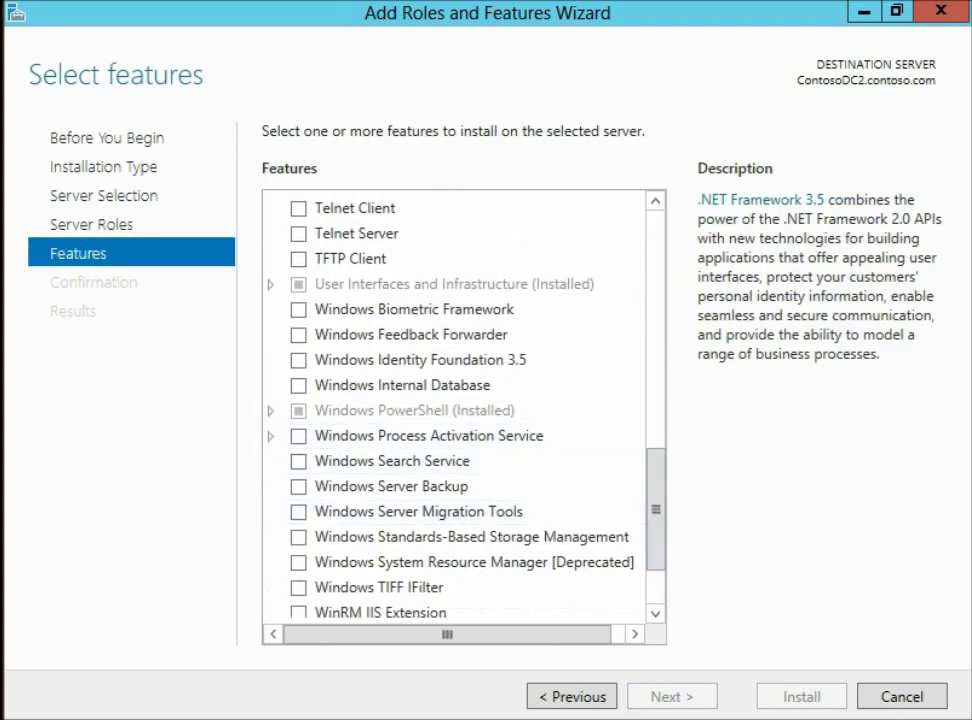
pyautogui.doubleClick(414, 410)
pyautogui.scroll(-3, 655, 545)
pyautogui.scroll(7, 455, 410)
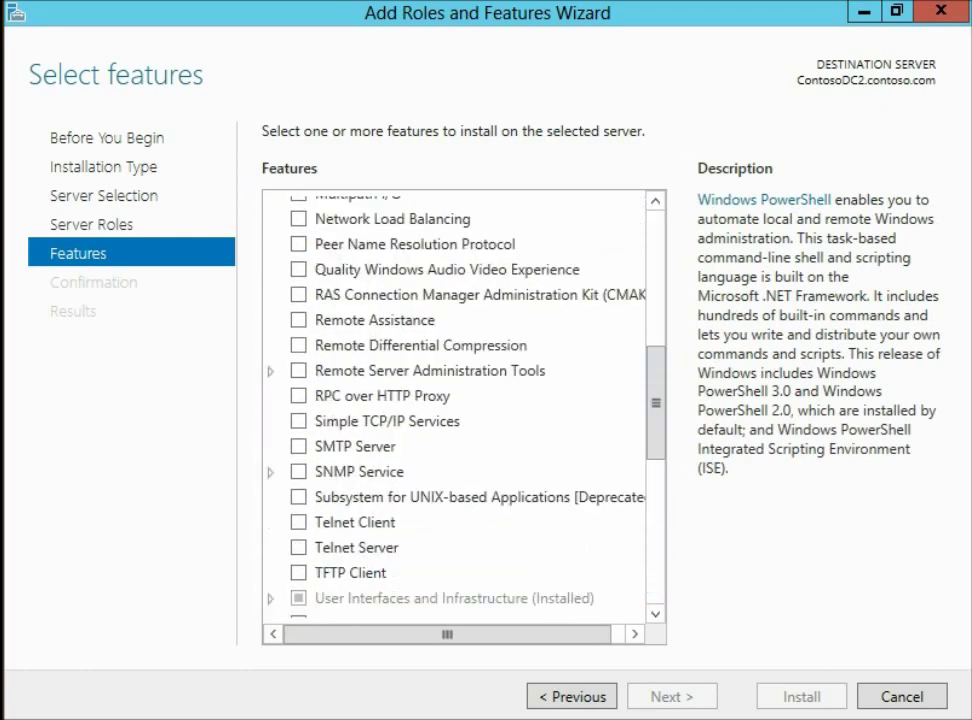
pyautogui.doubleClick(454, 598)
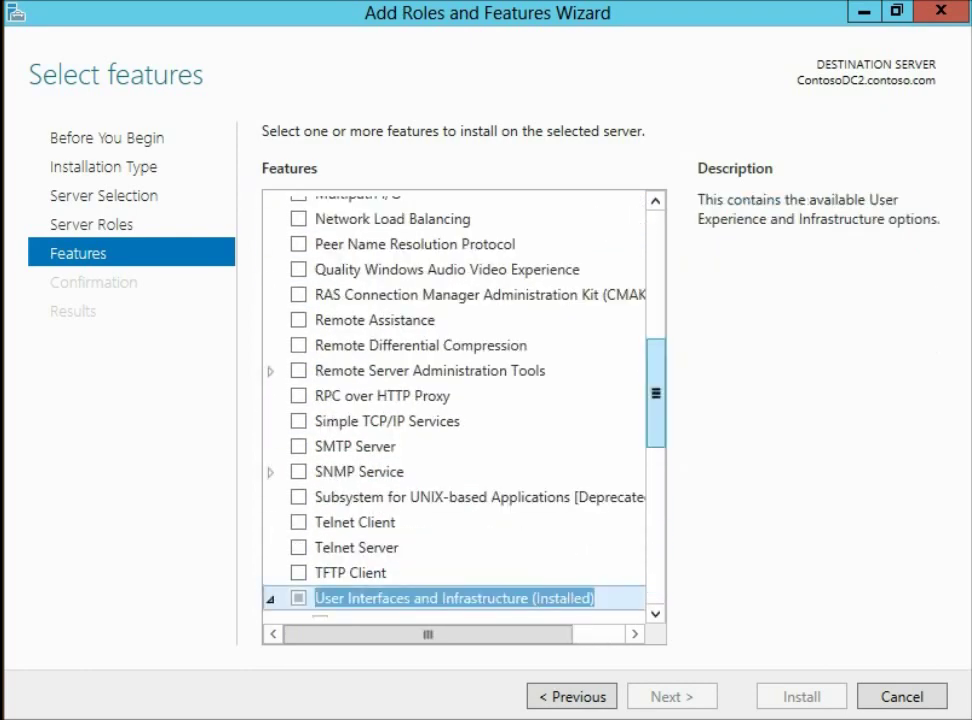
pyautogui.scroll(-3, 656, 440)
pyautogui.scroll(-1, 450, 400)
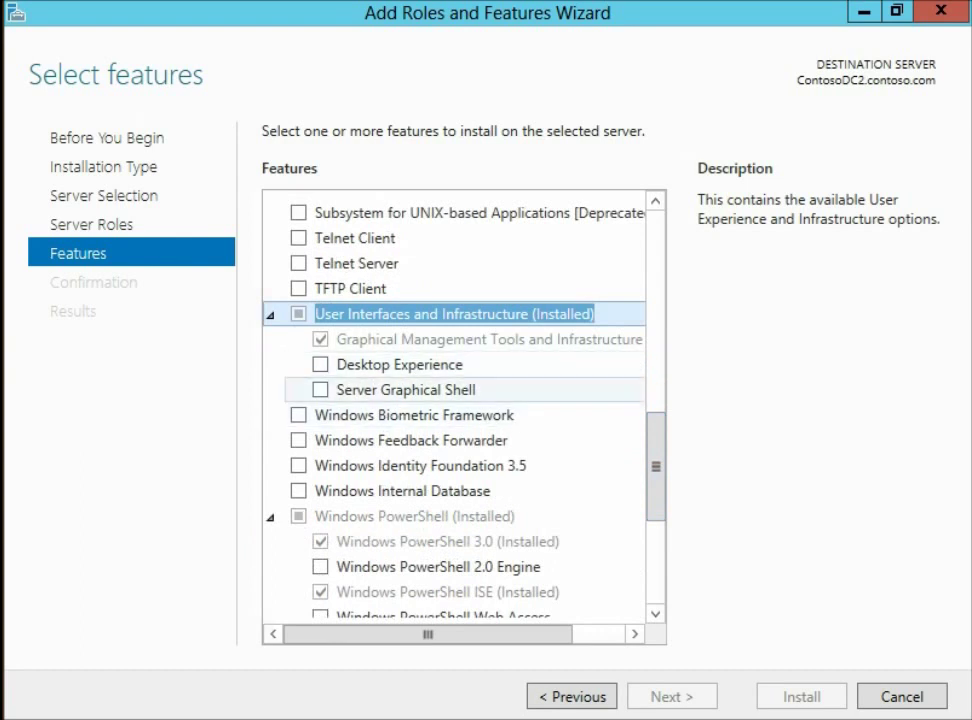
pyautogui.click(405, 389)
pyautogui.press('space')
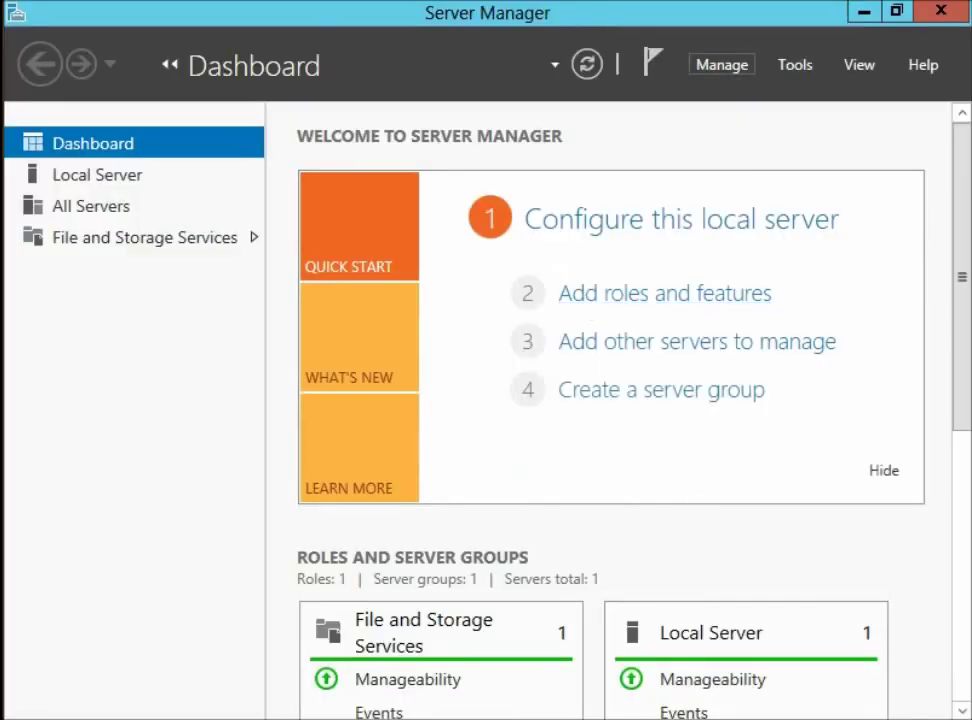
# Launch the Remove Roles and Features Wizard maximized and advance to its Features page
pyautogui.click(722, 64)
pyautogui.press('Down')
pyautogui.press('Return')
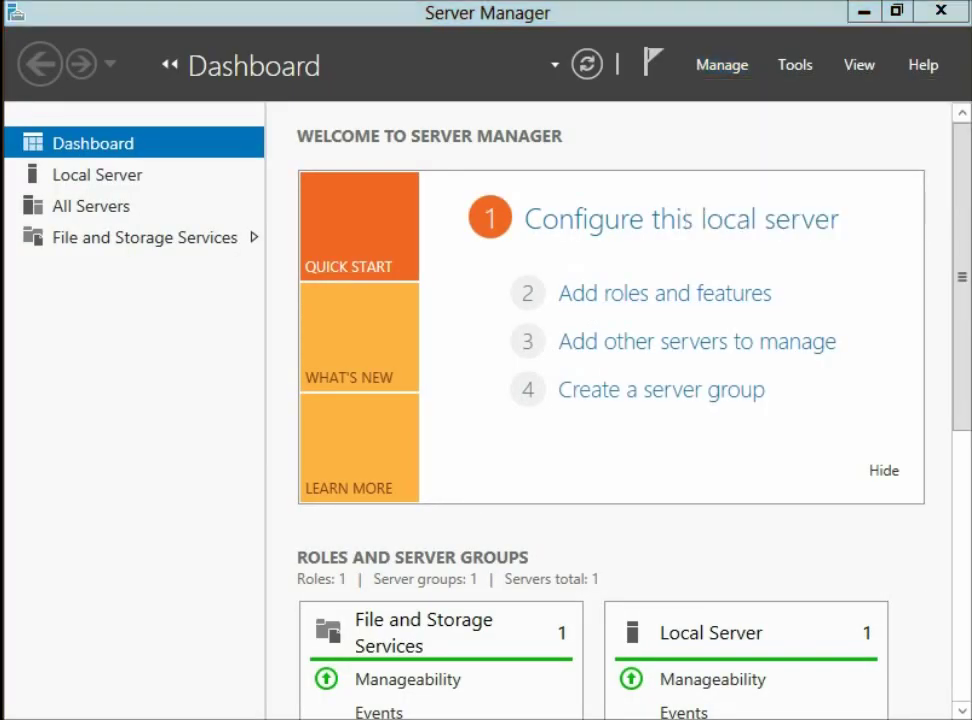
pyautogui.press('super+Up')
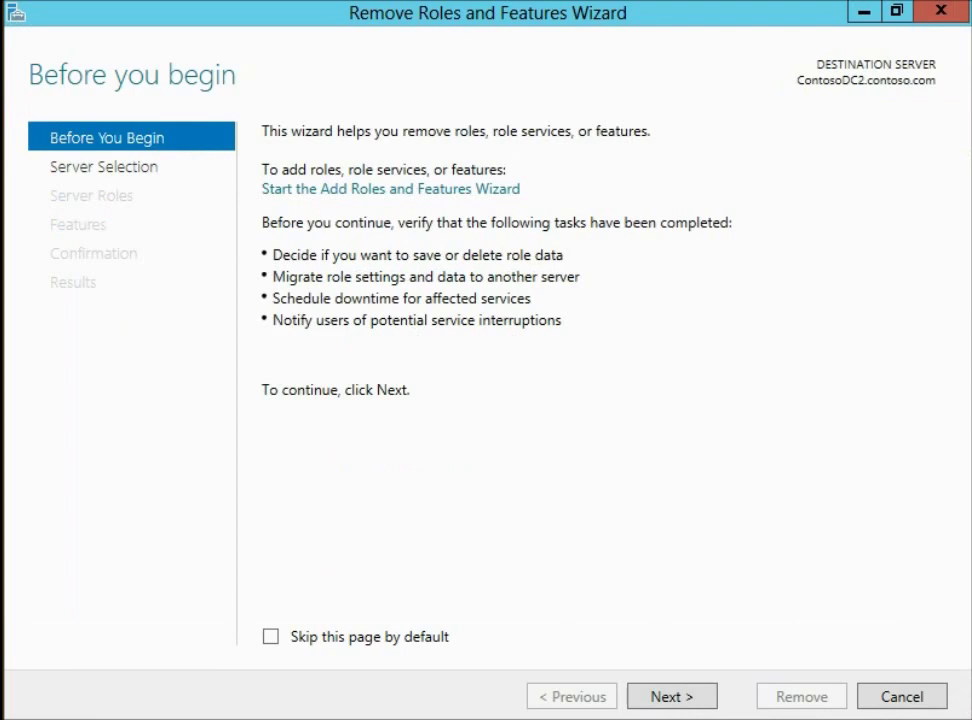
pyautogui.press('Return')
pyautogui.press('Return')
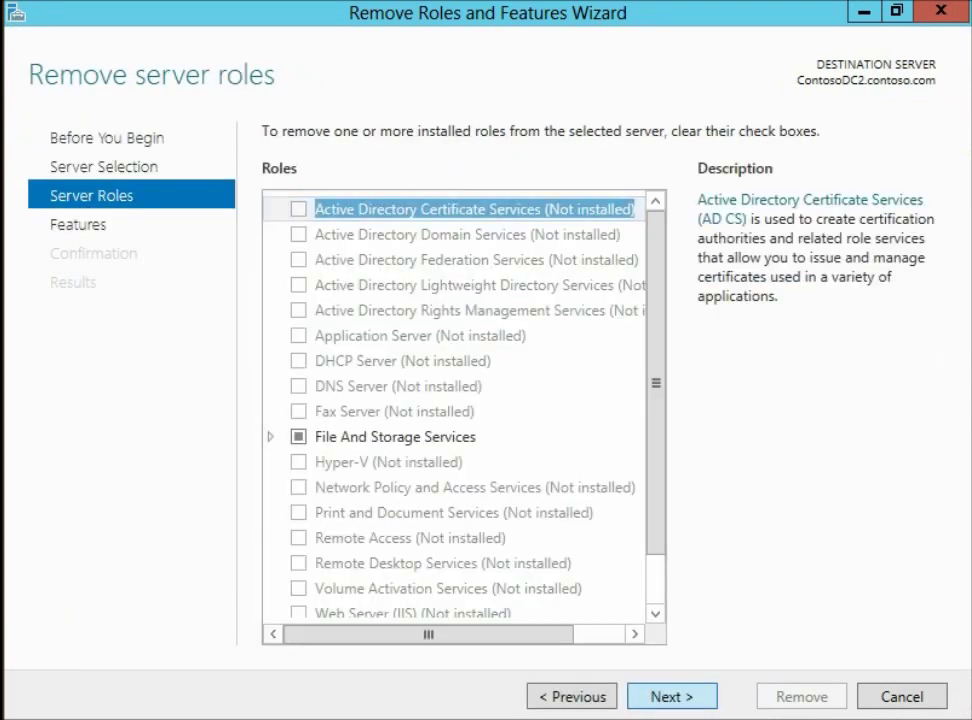
pyautogui.press('Return')
# Uncheck Graphical Management Tools and Infrastructure and accept removing dependent Windows PowerShell ISE
pyautogui.scroll(-5, 455, 410)
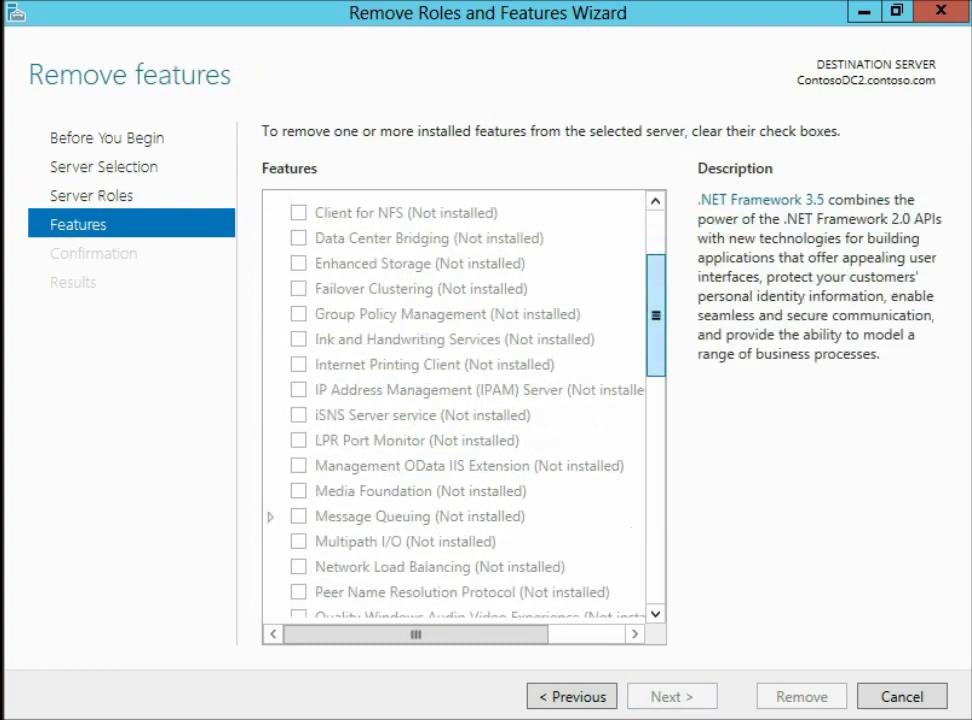
pyautogui.scroll(-5, 455, 410)
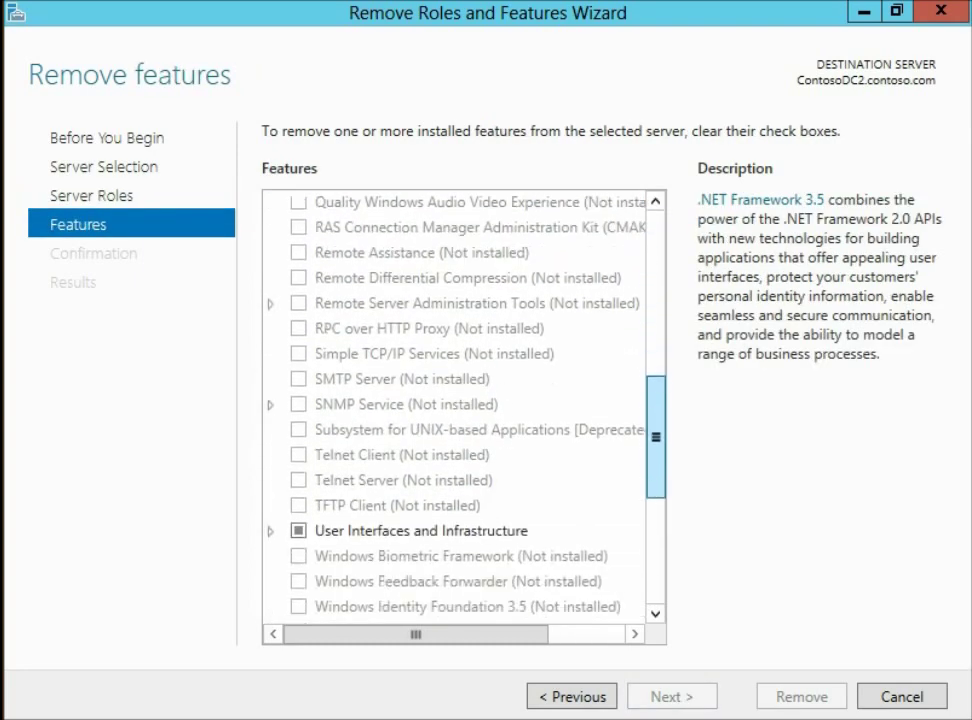
pyautogui.scroll(-1, 455, 410)
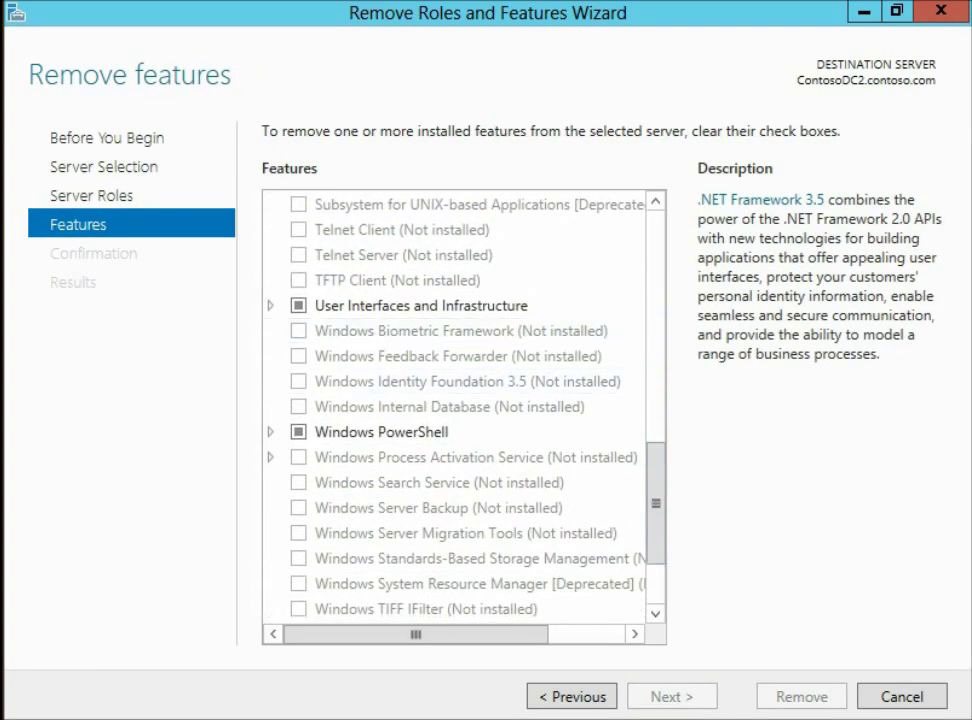
pyautogui.doubleClick(420, 305)
pyautogui.press('Down')
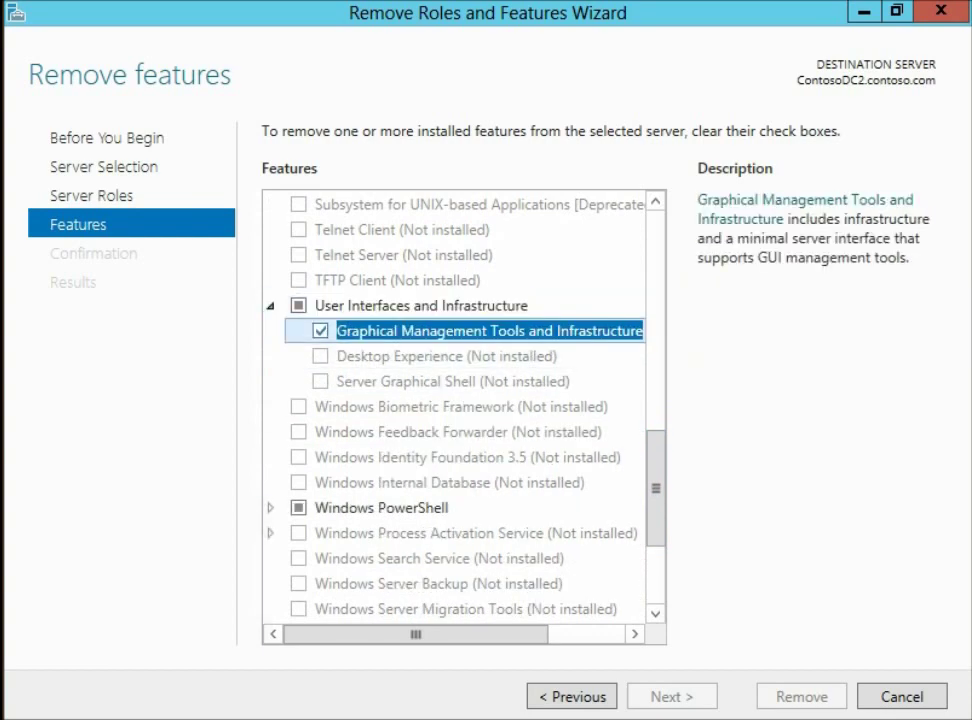
pyautogui.press('space')
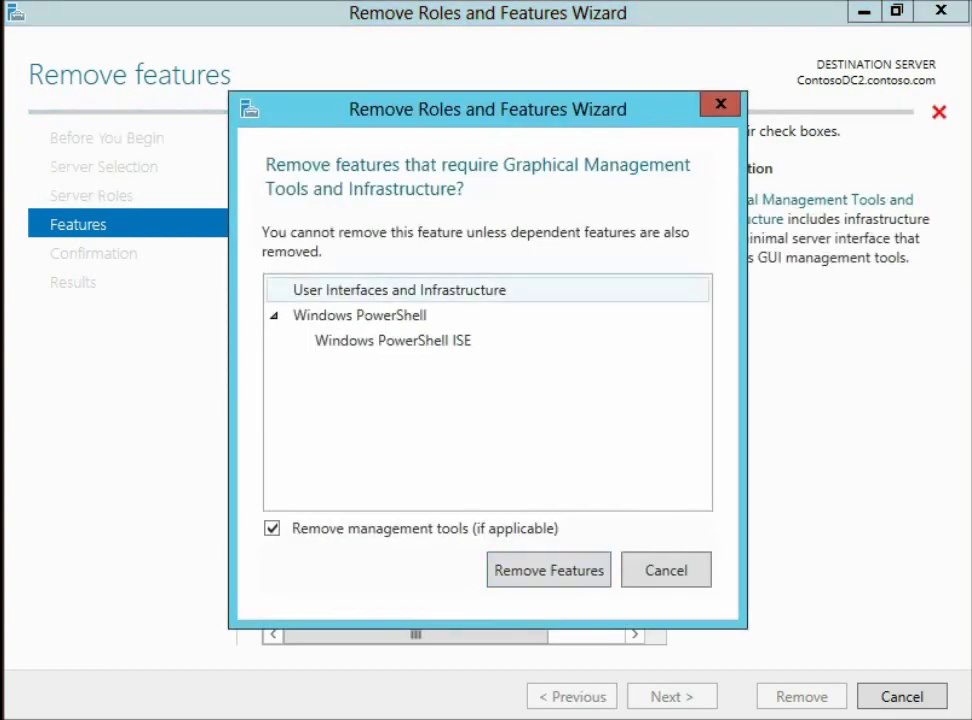
pyautogui.click(400, 340)
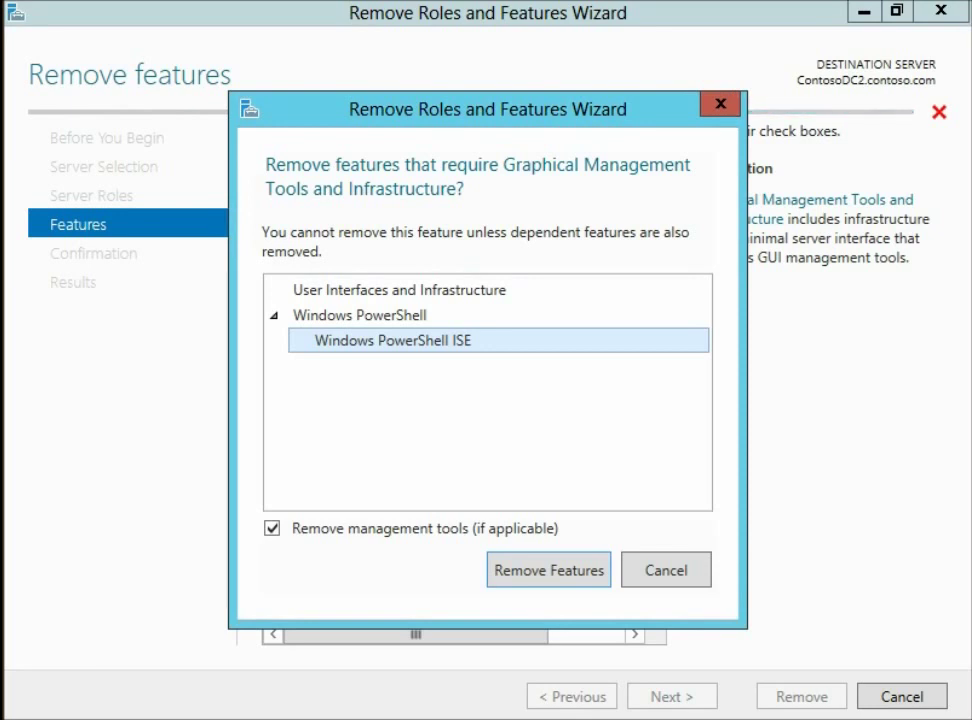
pyautogui.press('Return')
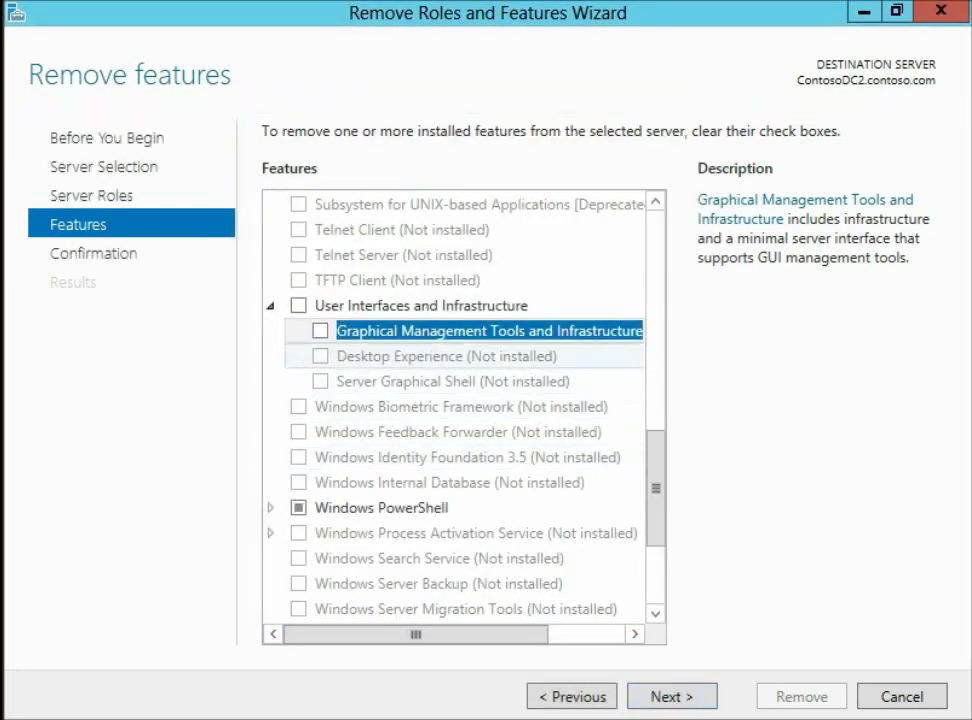
# Review the descriptions of TFTP Client and Graphical Management Tools and Infrastructure
pyautogui.click(420, 305)
pyautogui.click(397, 280)
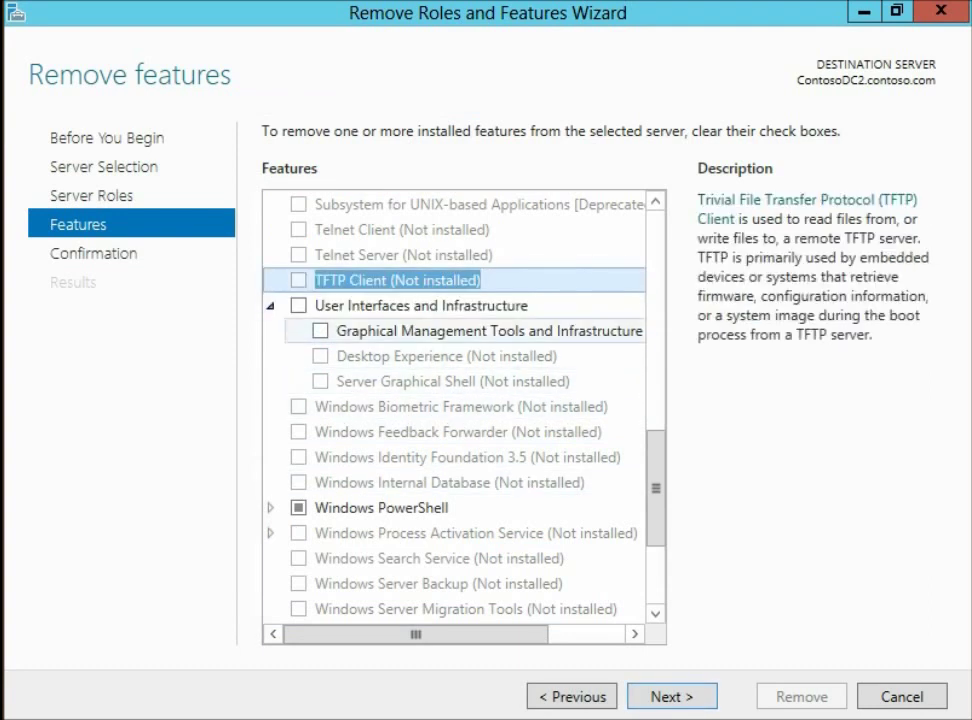
pyautogui.click(489, 330)
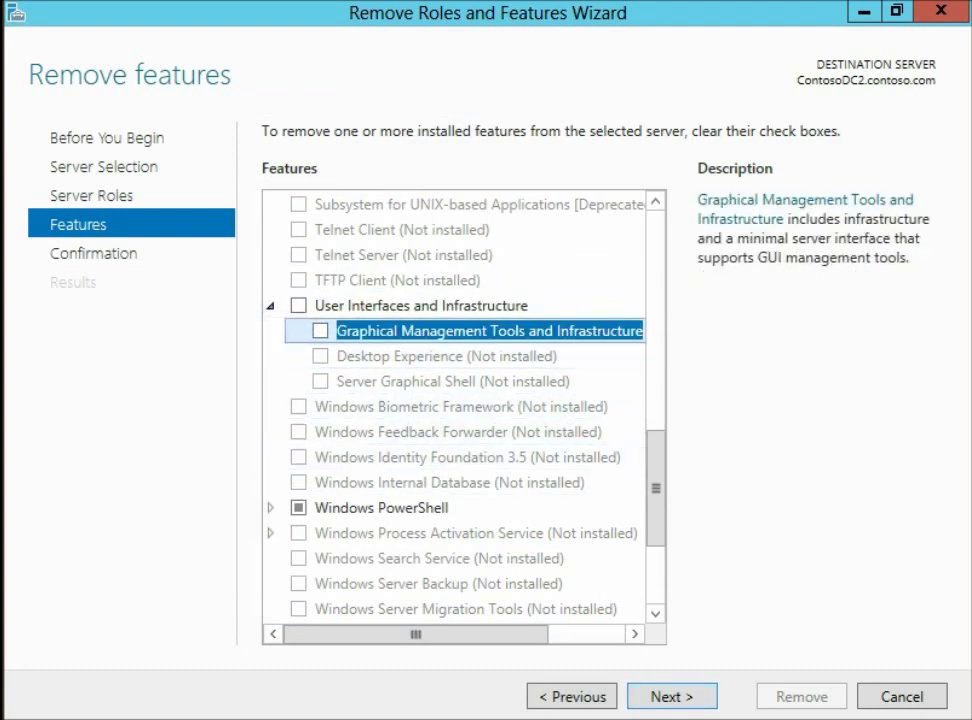
# Allow automatic restart, start the removal, and leave the wizard running in the background
pyautogui.press('Return')
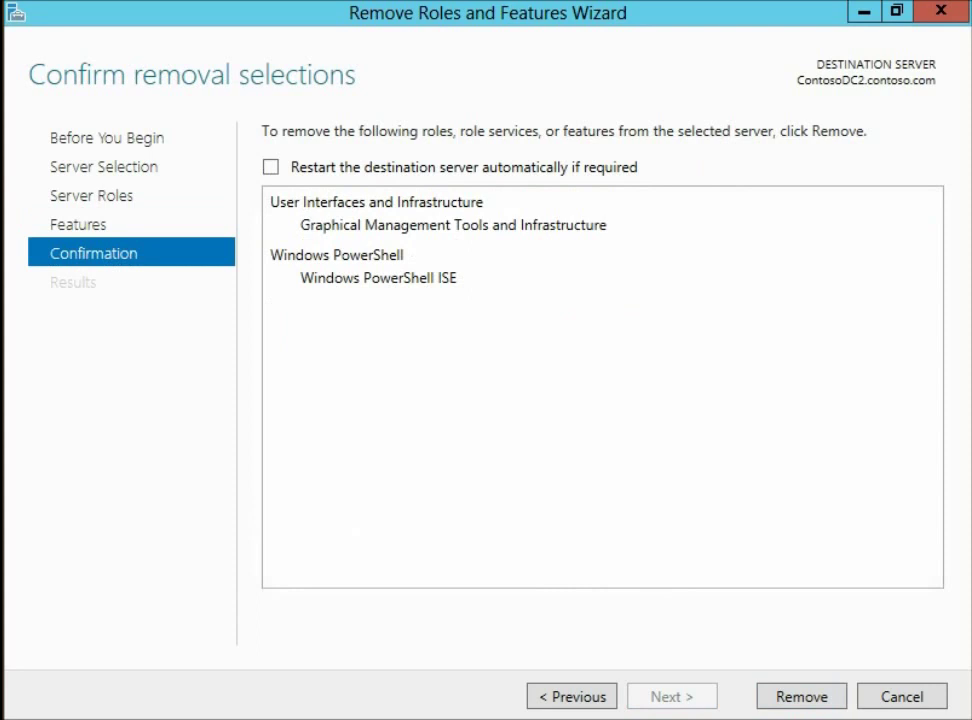
pyautogui.press('space')
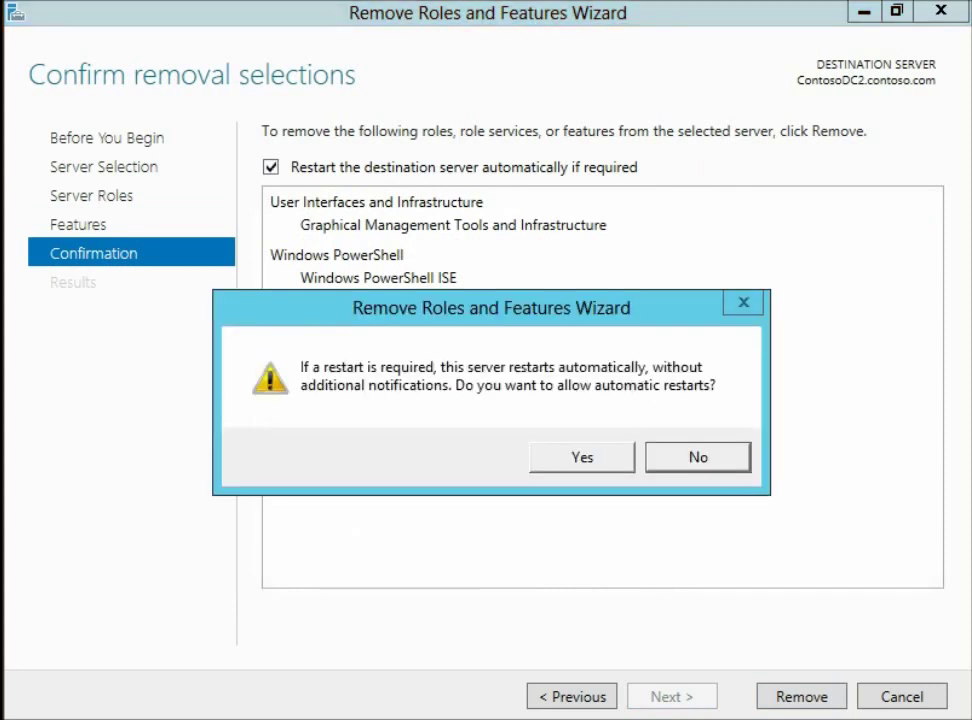
pyautogui.press('Return')
pyautogui.press('Tab')
pyautogui.press('Return')
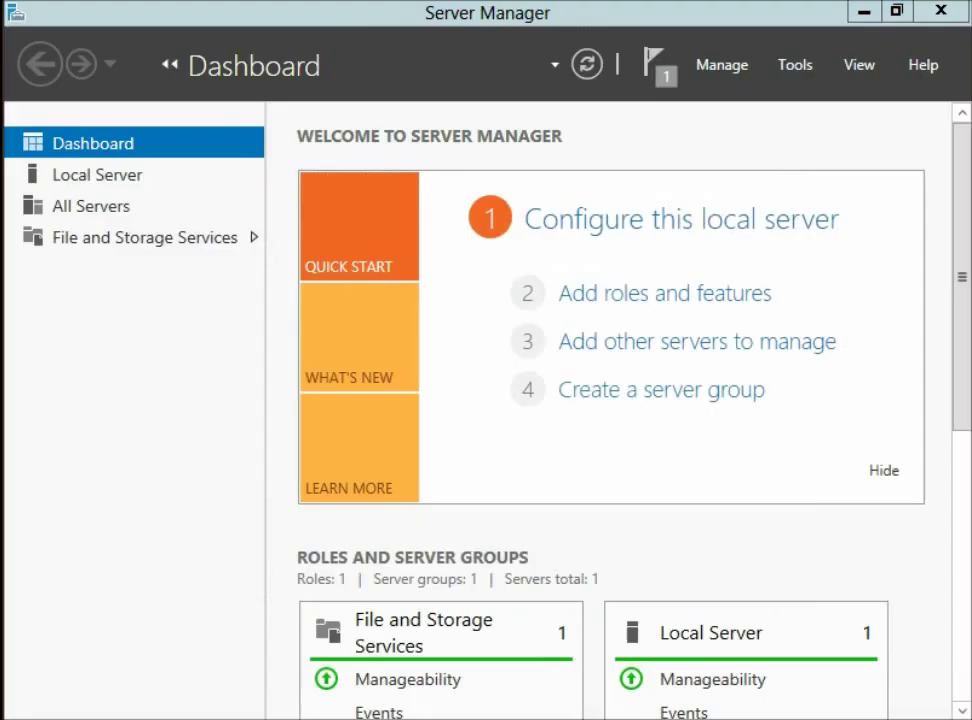
pyautogui.hotkey('alt', 'Tab')
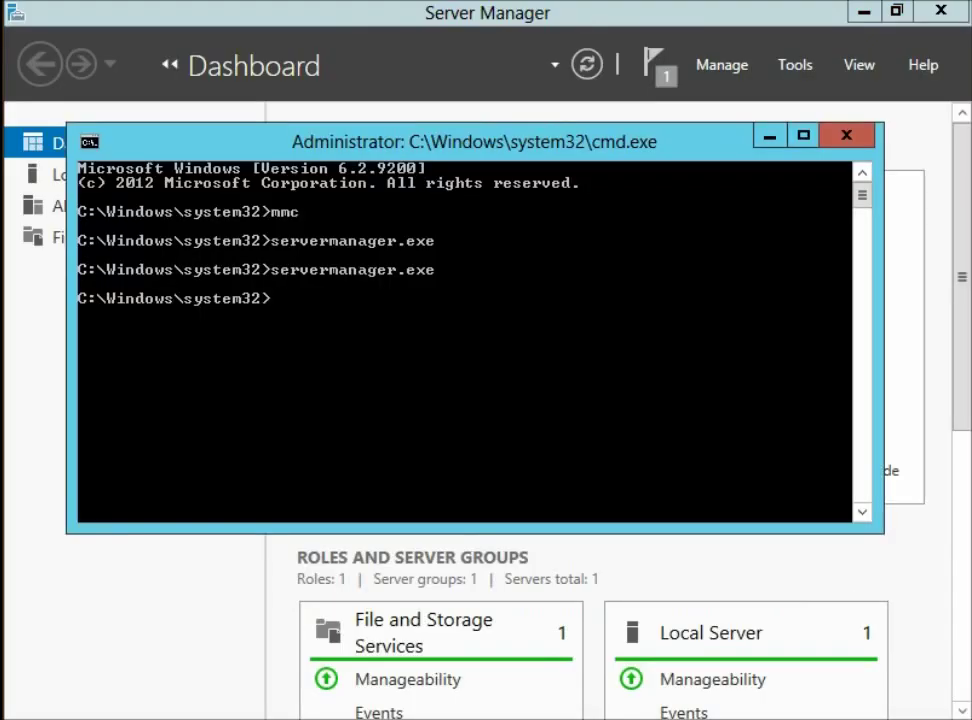
# Watch the Feature removal progress notification until the server reboots to the lock screen
pyautogui.hotkey('alt', 'Tab')
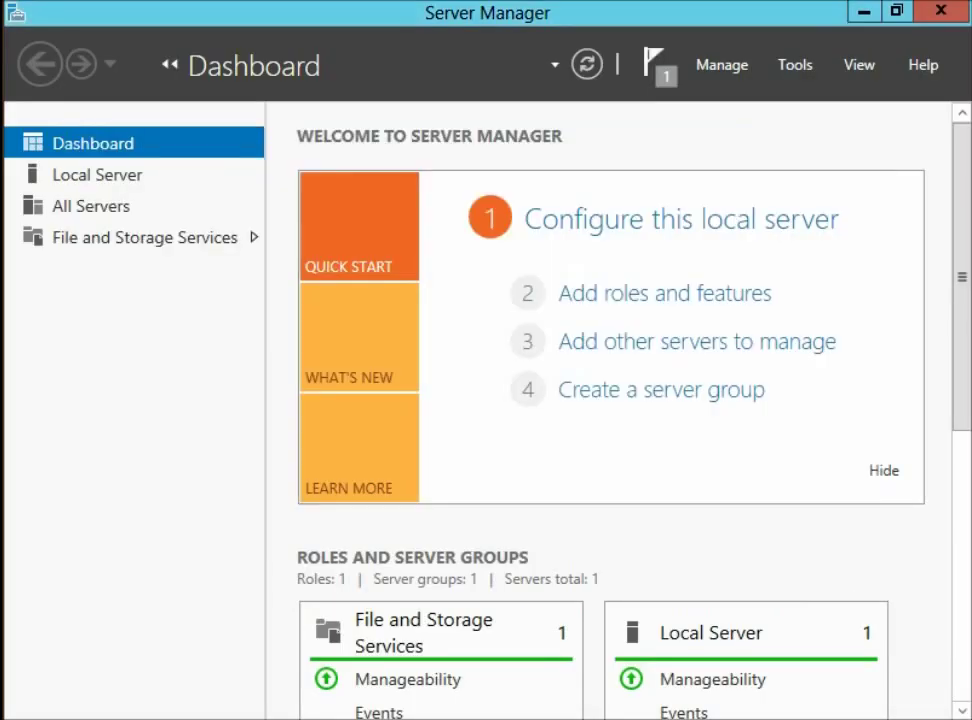
pyautogui.click(657, 64)
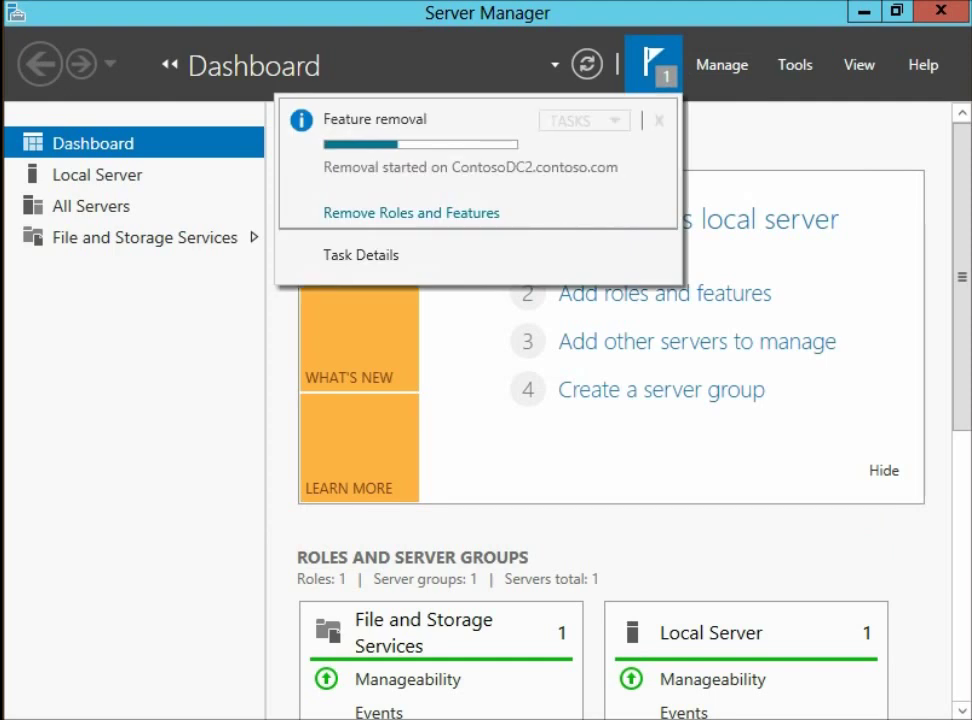
pyautogui.press('Escape')
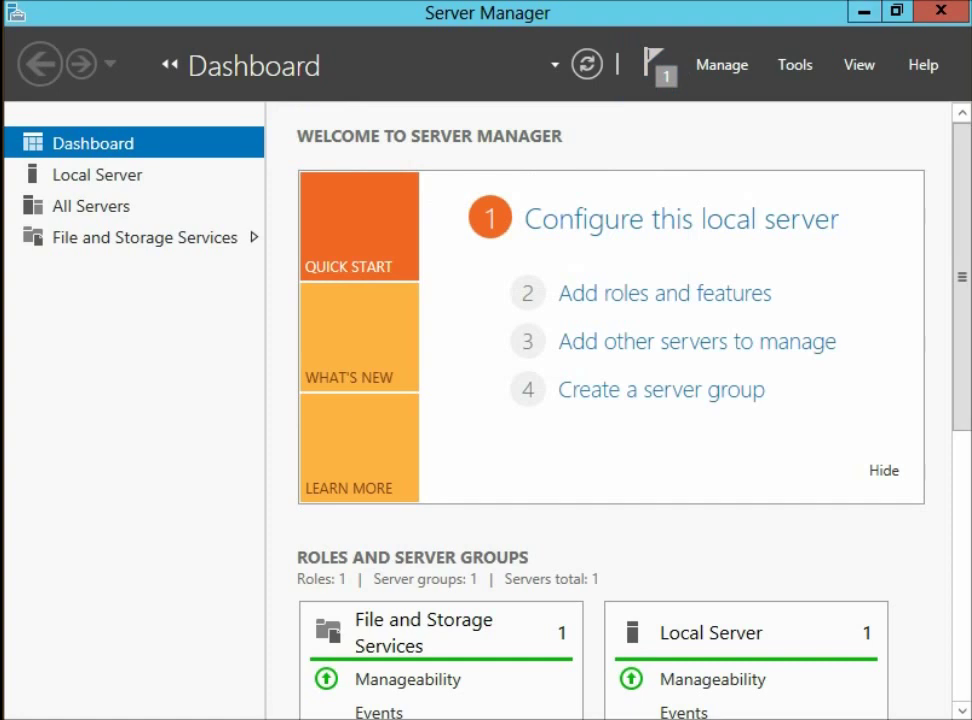
pyautogui.click(657, 64)
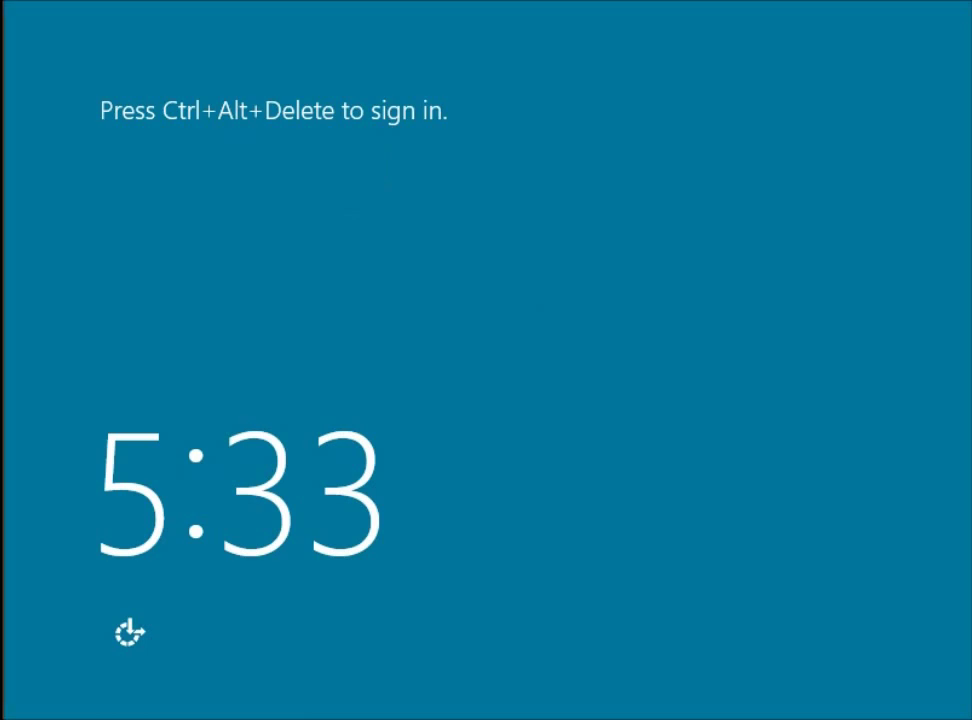
# Sign in at the lock screen with Ctrl+Alt+Delete and the account password
pyautogui.hotkey('ctrl', 'alt', 'Delete')
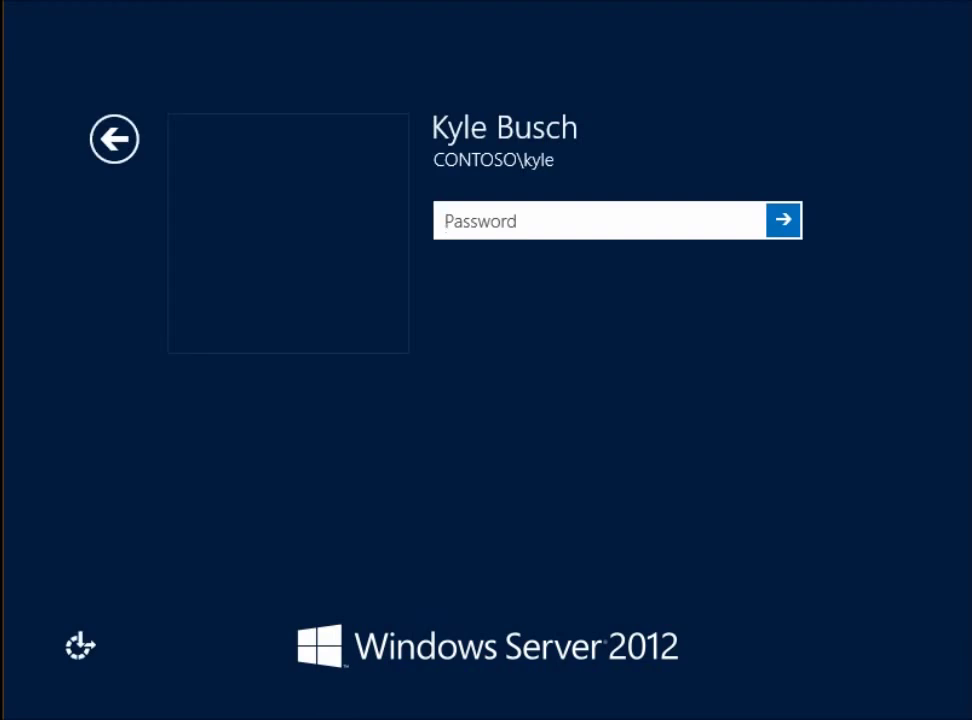
pyautogui.write('Pa$$w0rd')
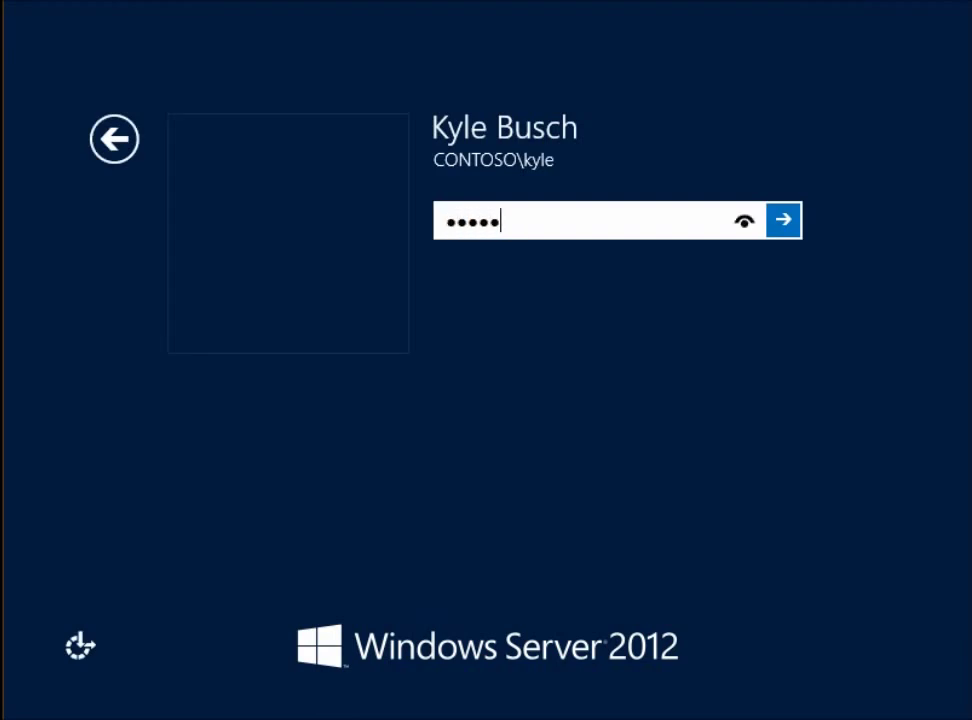
pyautogui.press('Return')
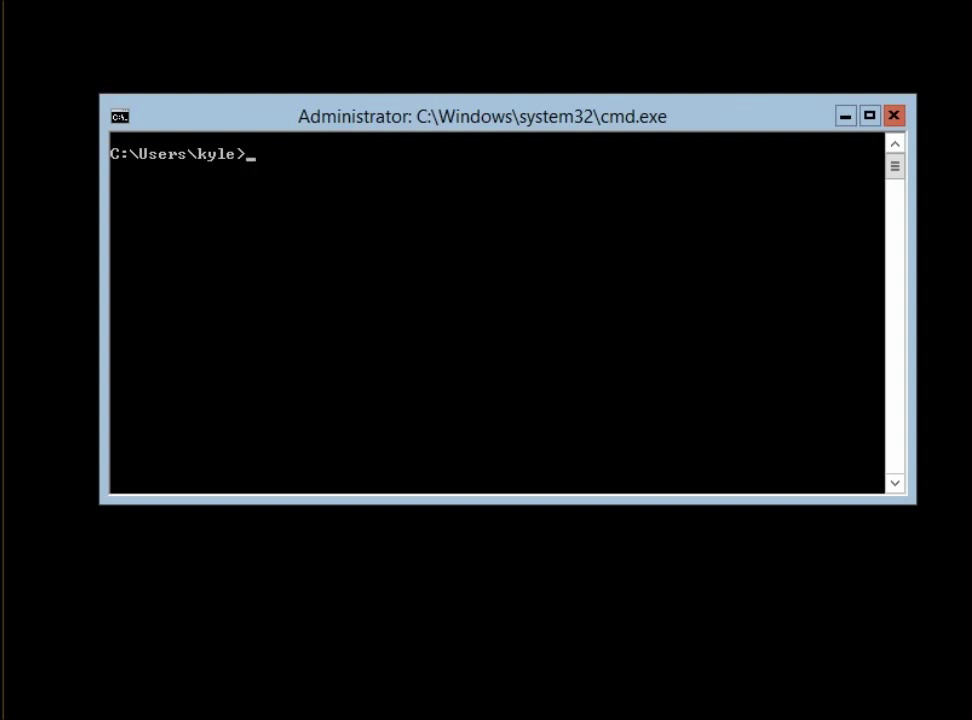
# Try launching servermanager.exe, iexplore.exe and explorer.exe from Command Prompt; each is unrecognised
pyautogui.write('servermanager.c')
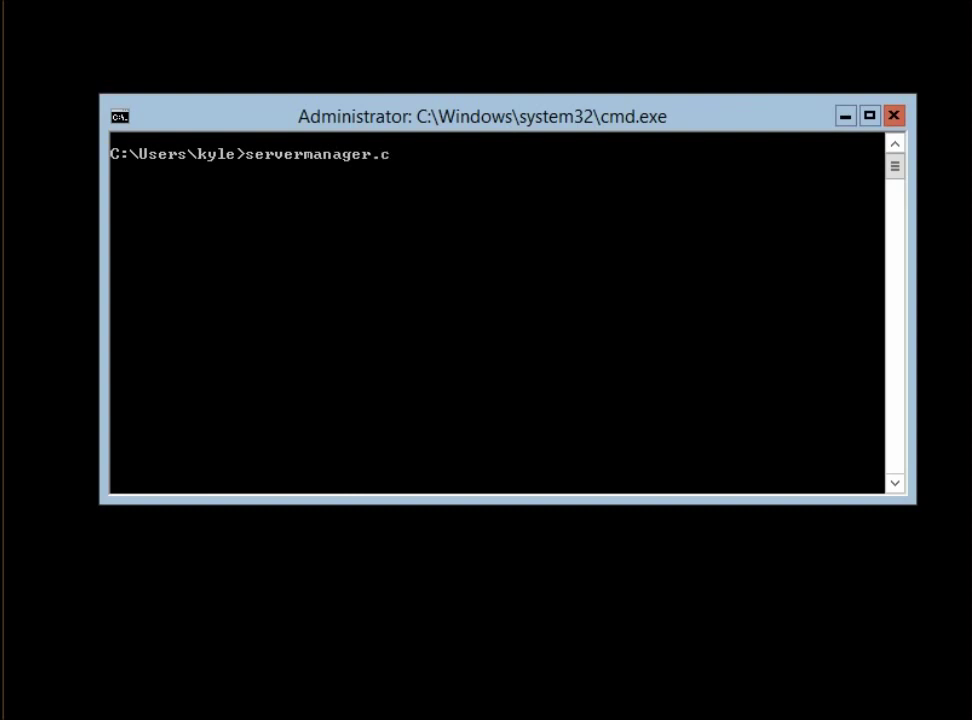
pyautogui.press('BackSpace')
pyautogui.write('exe')
pyautogui.press('Return')
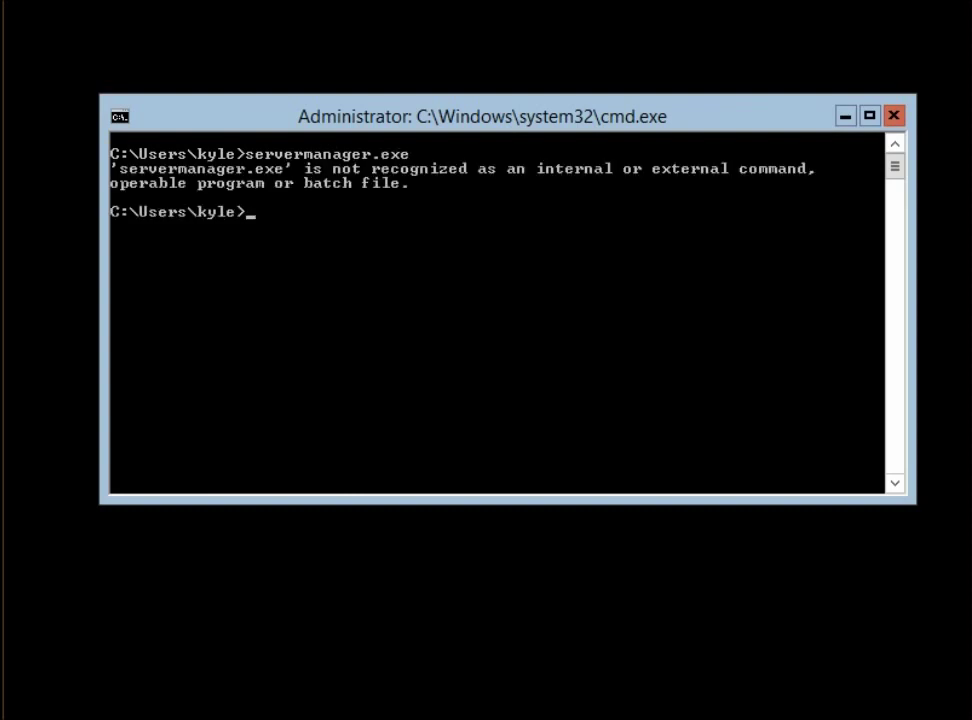
pyautogui.write('iexplore.exe')
pyautogui.press('Return')
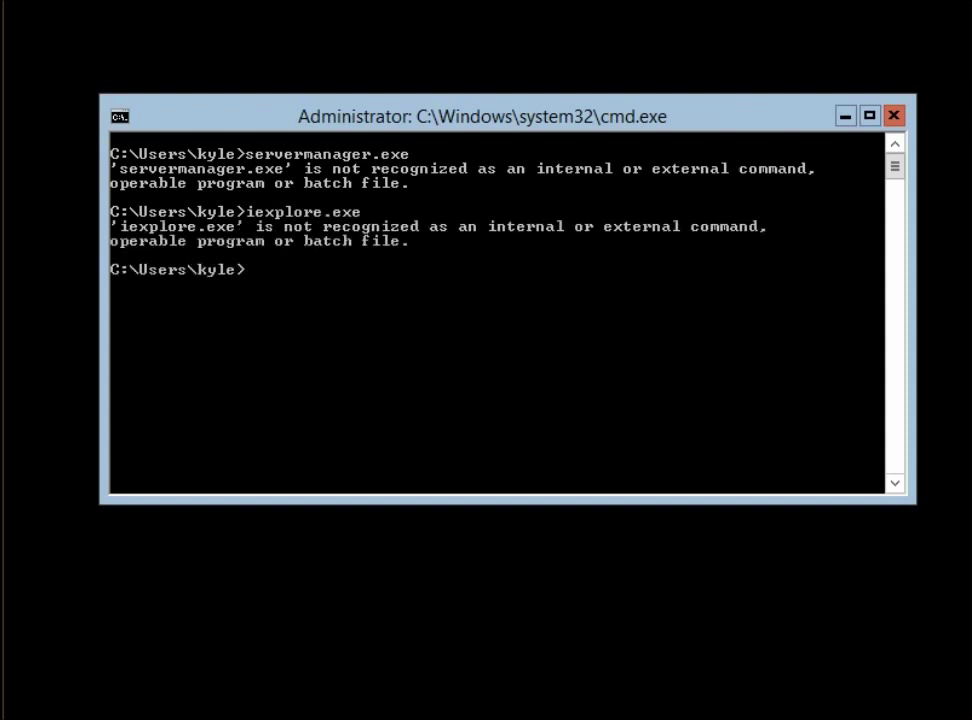
pyautogui.write('explorer.exe')
pyautogui.press('Return')
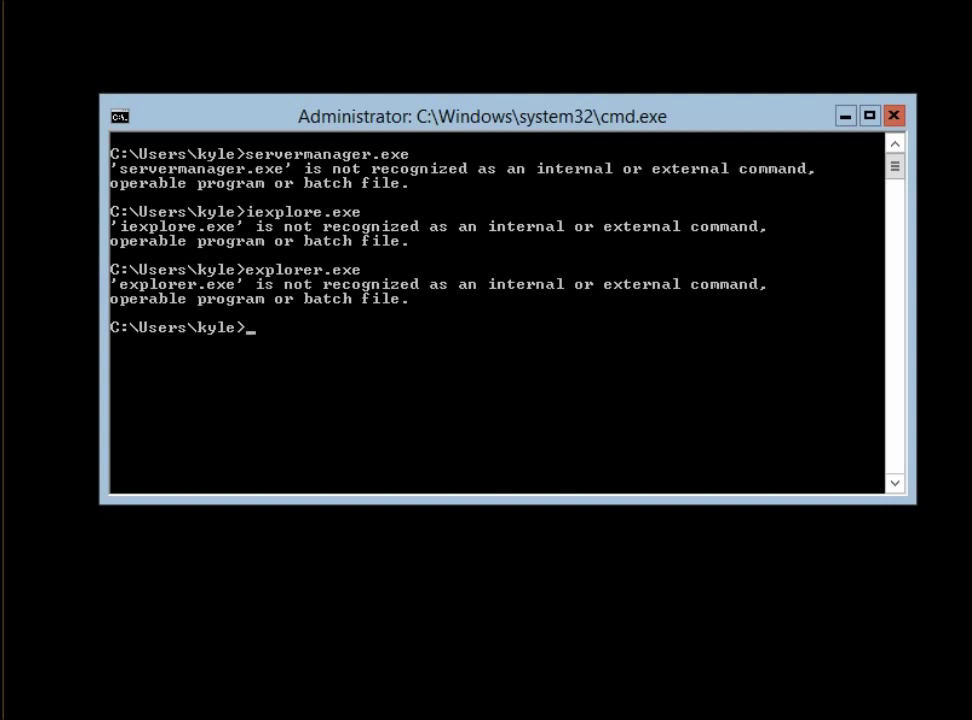
pyautogui.moveTo(500, 116); pyautogui.dragTo(469, 114)
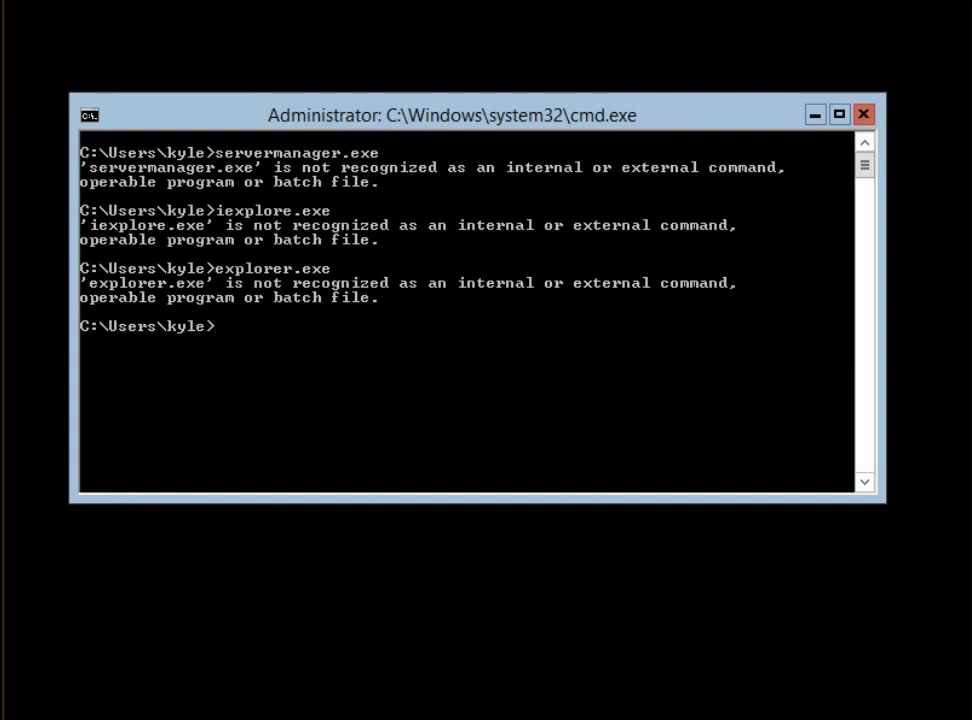
# Try mmc, which is also unrecognised, then start a PowerShell session with powershell
pyautogui.write('mmc')
pyautogui.press('Return')
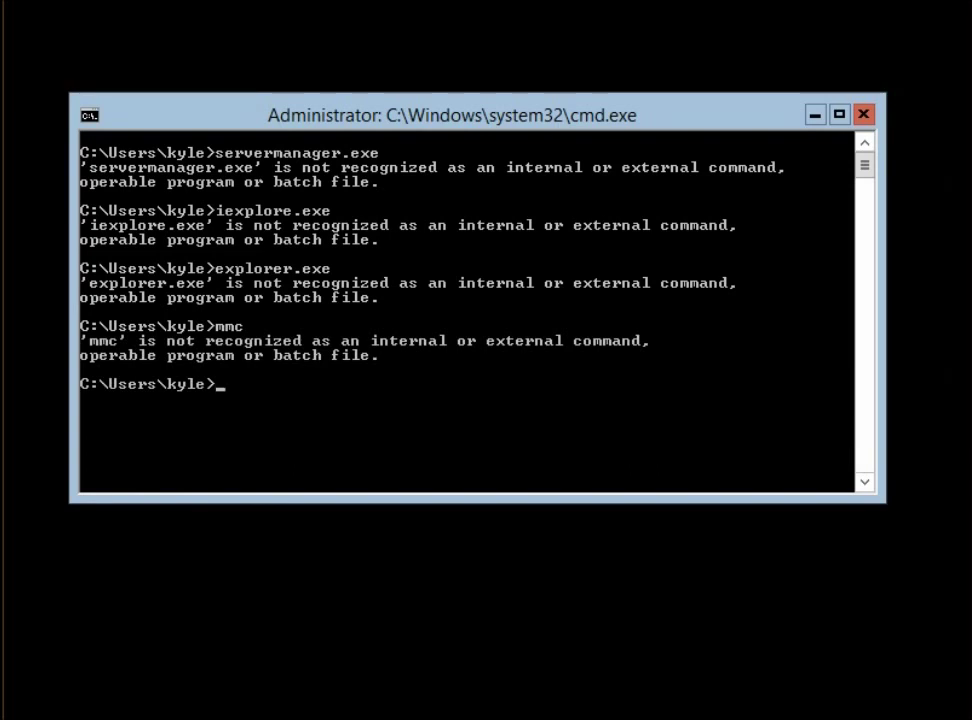
pyautogui.write('powershell')
pyautogui.press('Return')
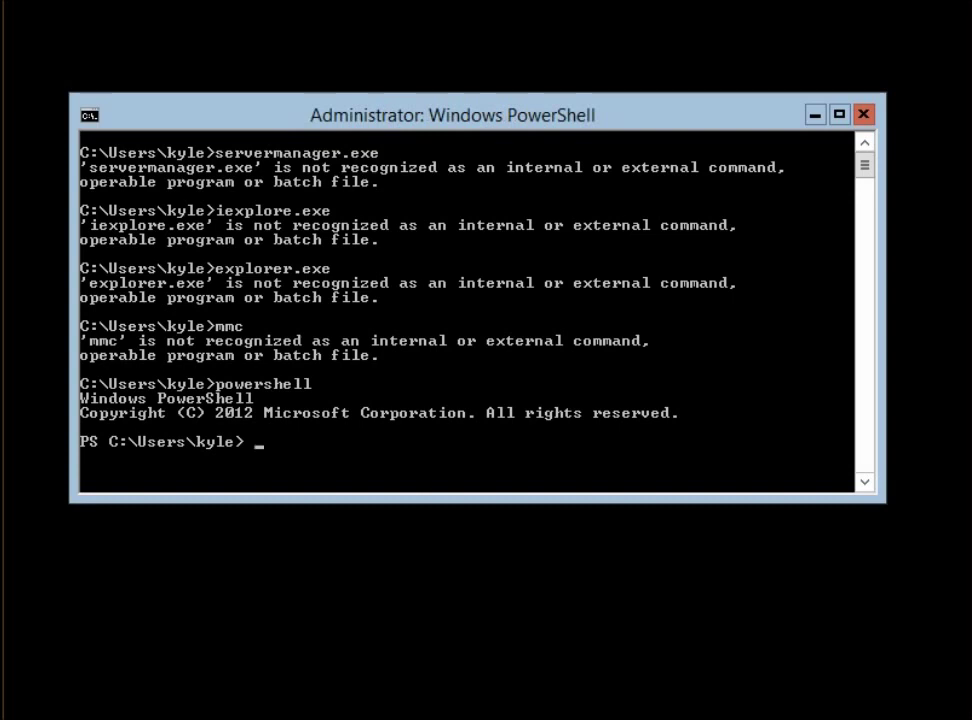
# Maximize the Administrator PowerShell console to fill the screen with Win+Up
pyautogui.press('super+Up')
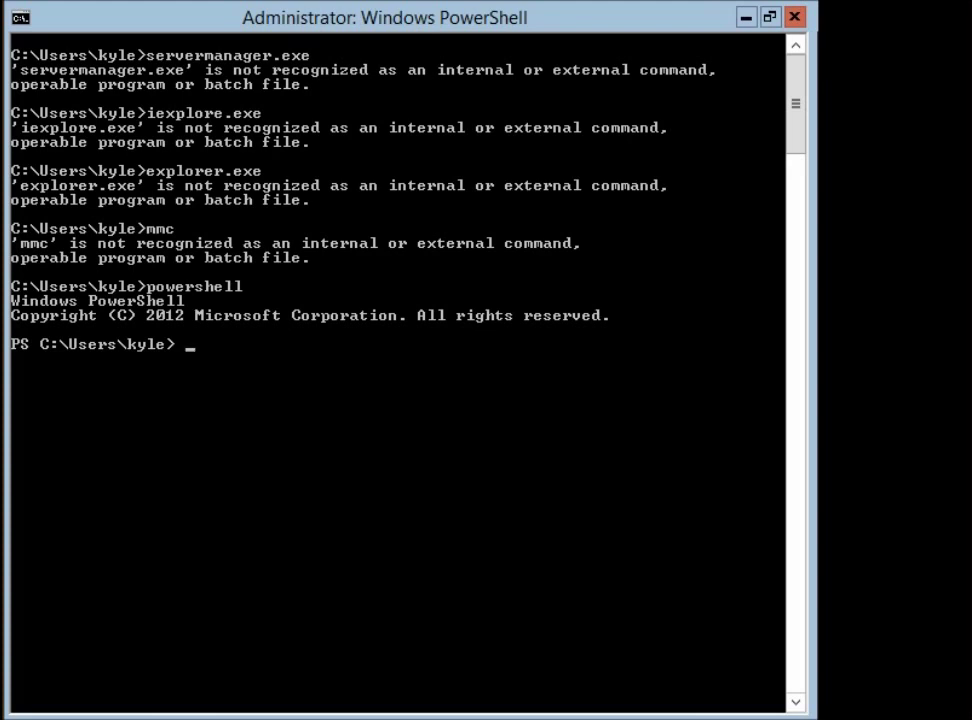
# Enter 'Install-WindowsFeature server-gui-mgmt-infra' at the PS prompt without running it
pyautogui.click(853, 180)
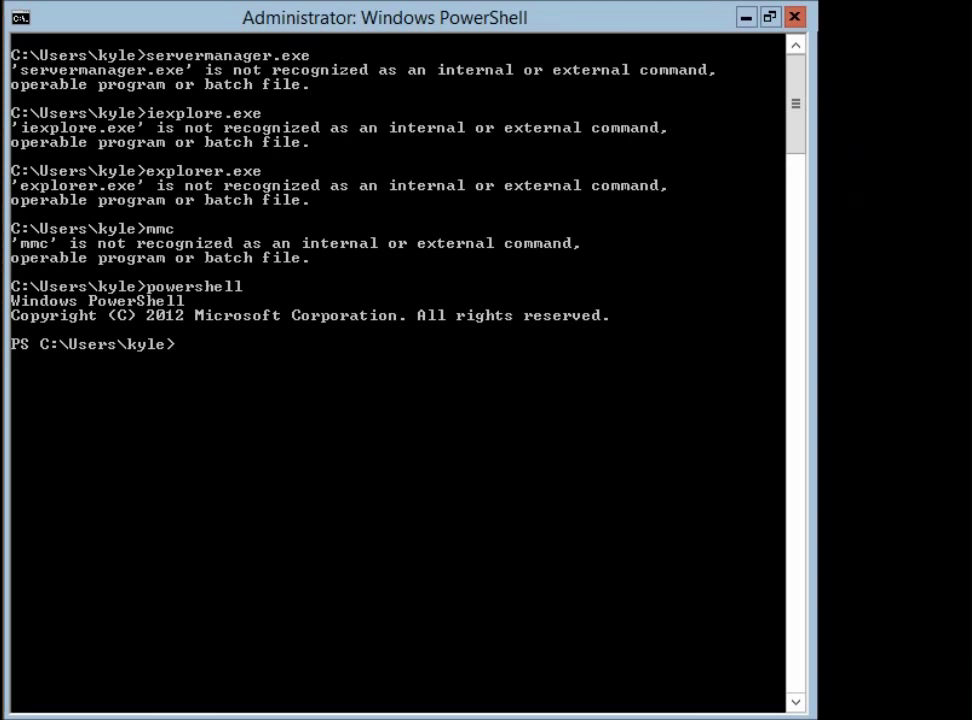
pyautogui.click(556, 14)
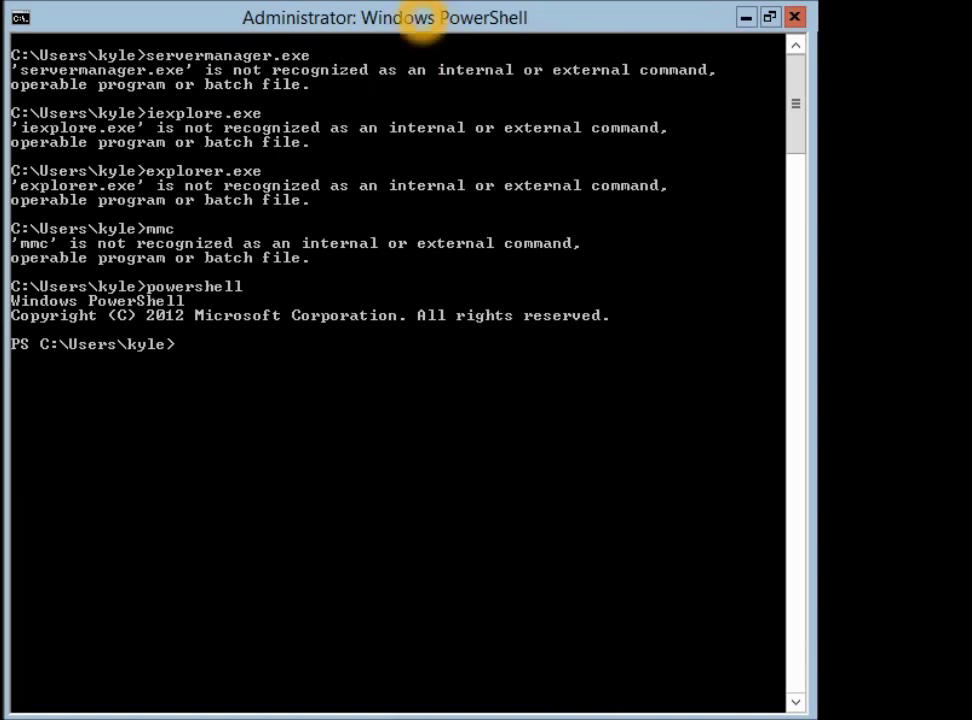
pyautogui.write('install-windows')
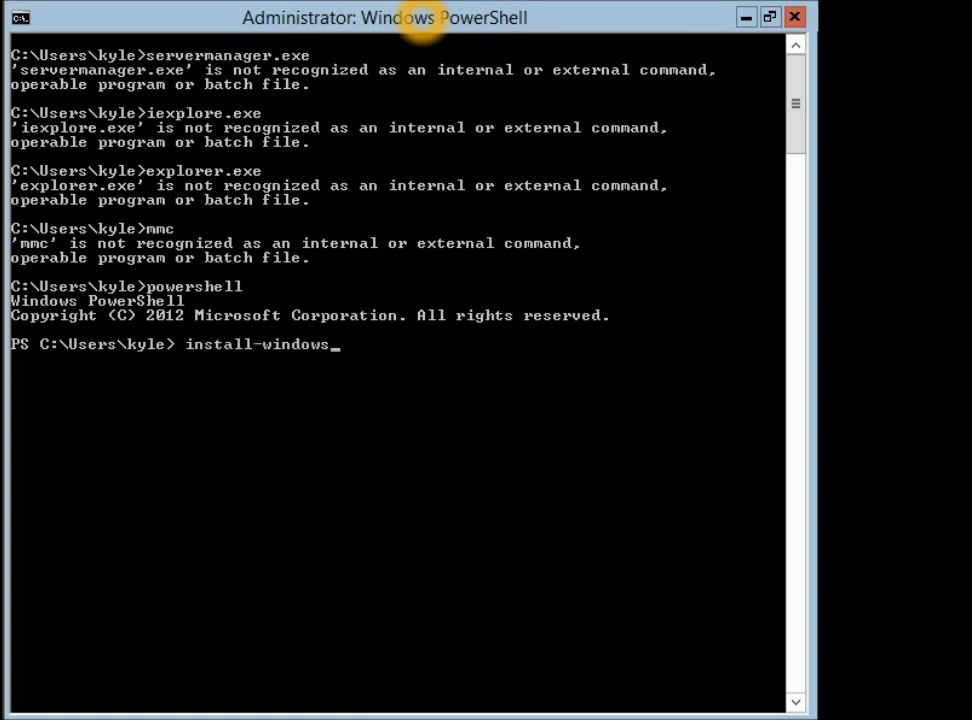
pyautogui.write('f')
pyautogui.press('Tab')
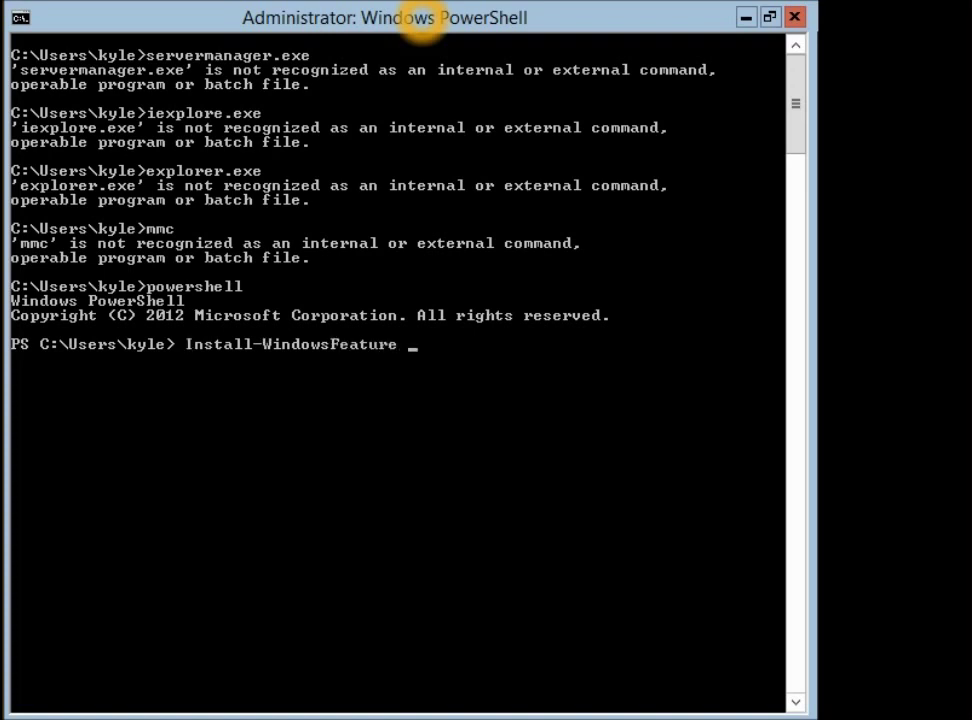
pyautogui.write('server-gui')
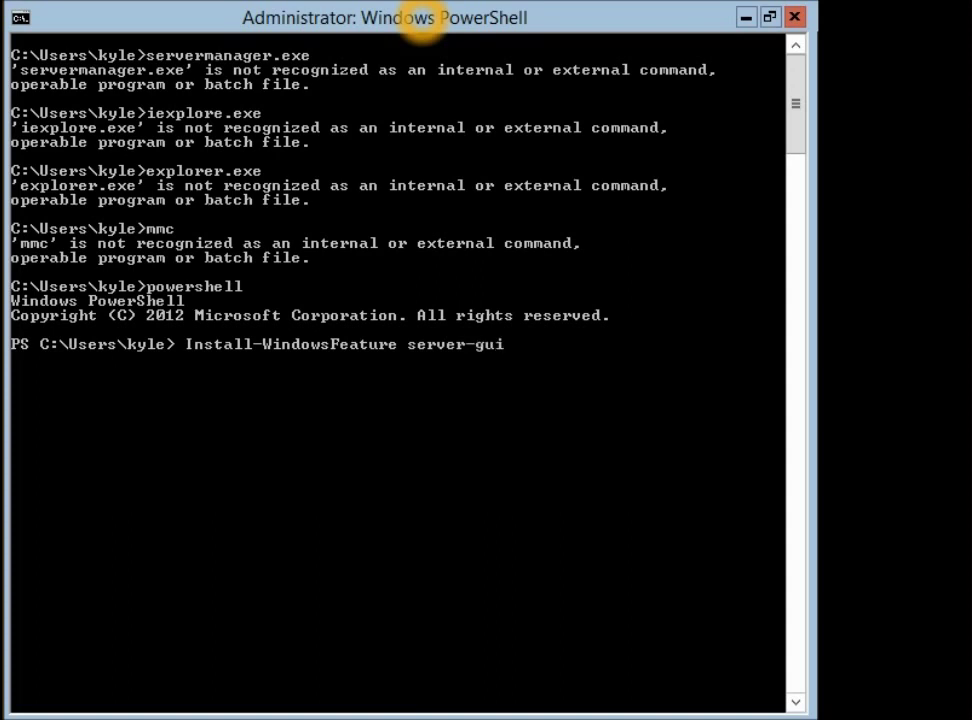
pyautogui.write('-mgmt-infra')
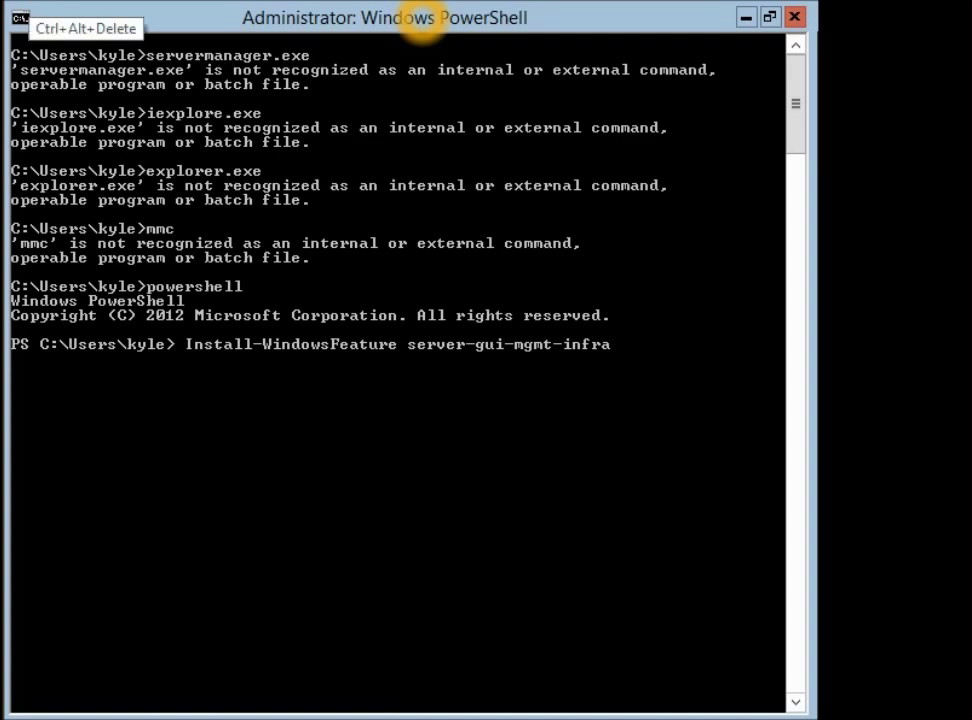
# From Task Manager, run cmd as a new task and start PowerShell inside it
pyautogui.hotkey('ctrl', 'alt', 'End')
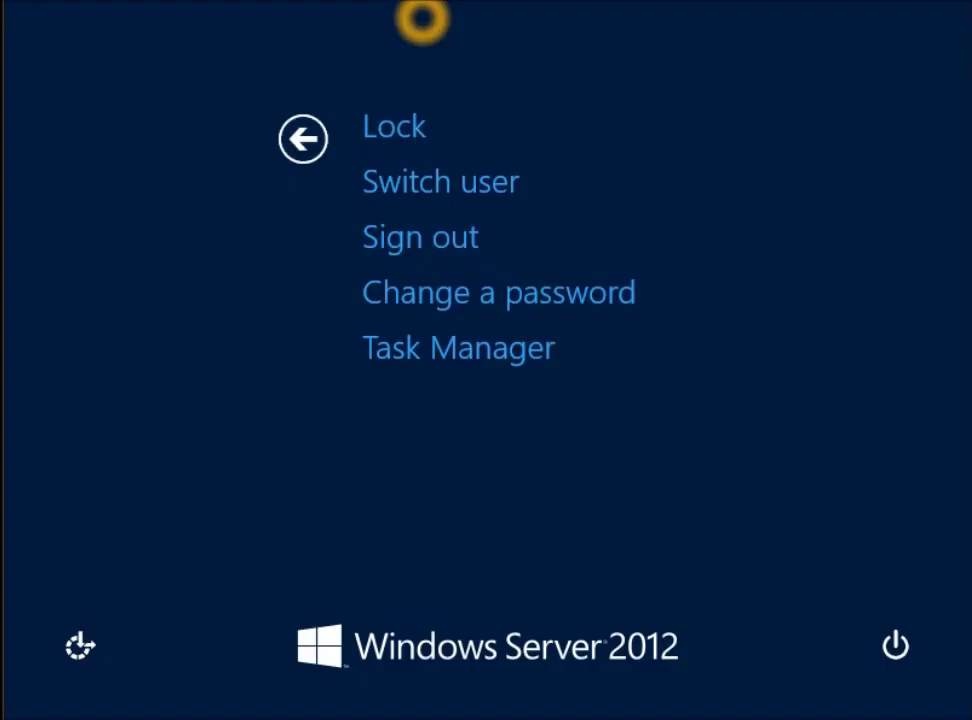
pyautogui.hotkey('alt', 't')
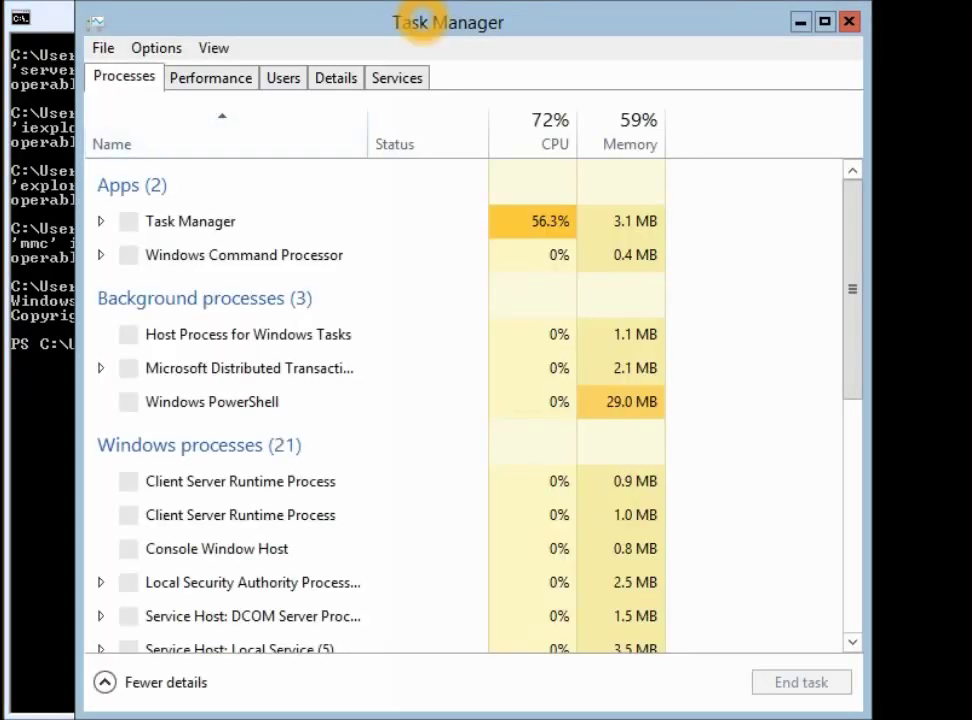
pyautogui.hotkey('alt', 'f')
pyautogui.press('n')
pyautogui.press('Return')
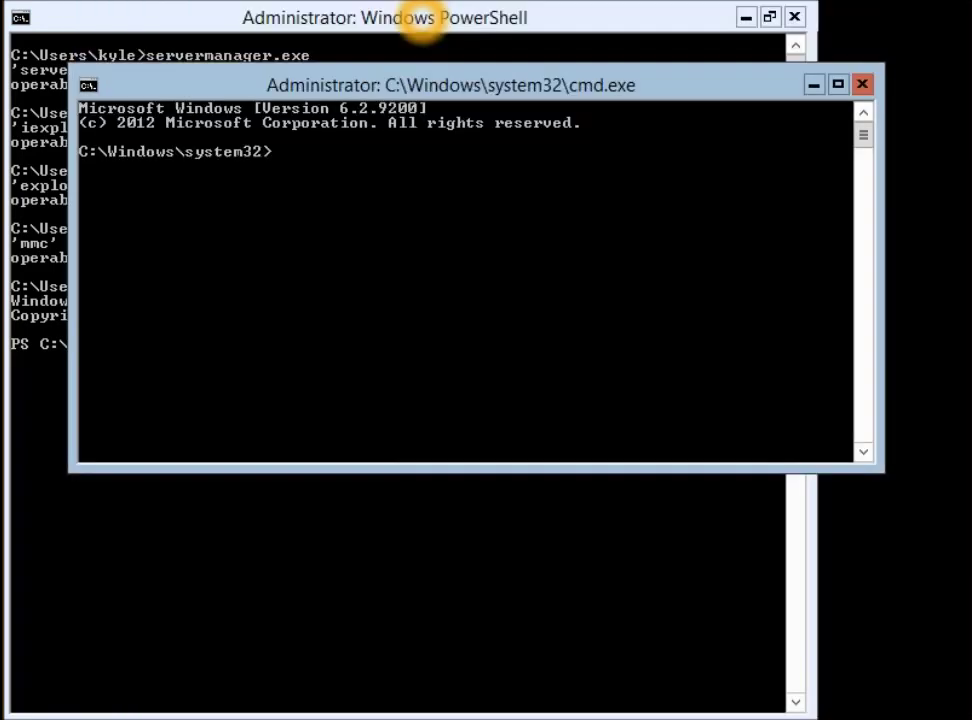
pyautogui.write('powershell')
pyautogui.press('Return')
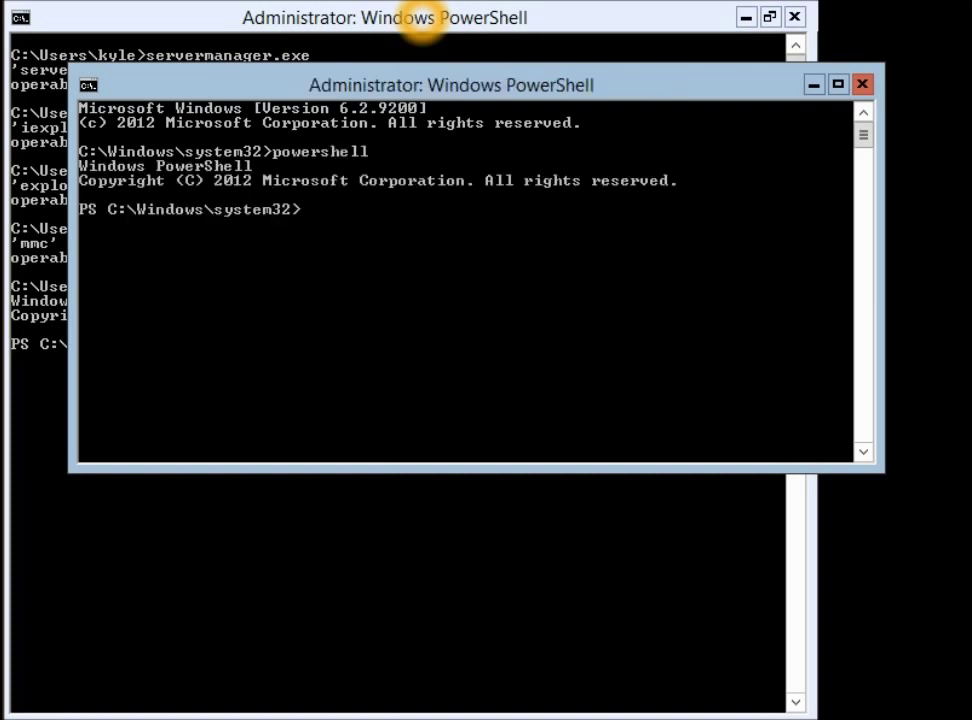
# Run Get-WindowsFeature and scroll to confirm Graphical Management Tools and Infrastructure is not installed
pyautogui.write('get-windowsf')
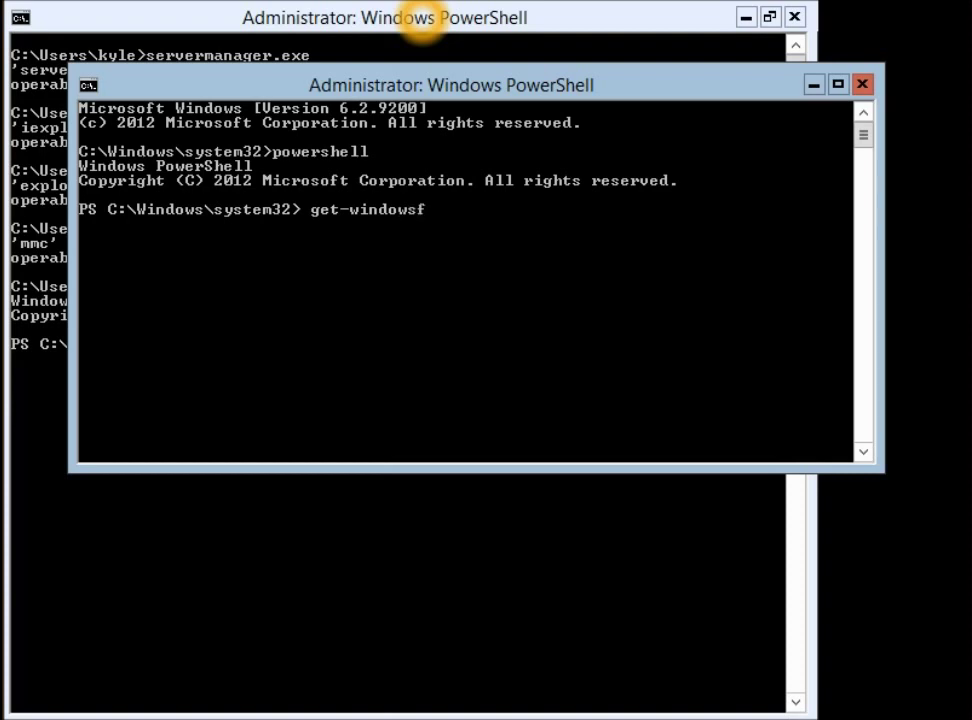
pyautogui.press('Tab')
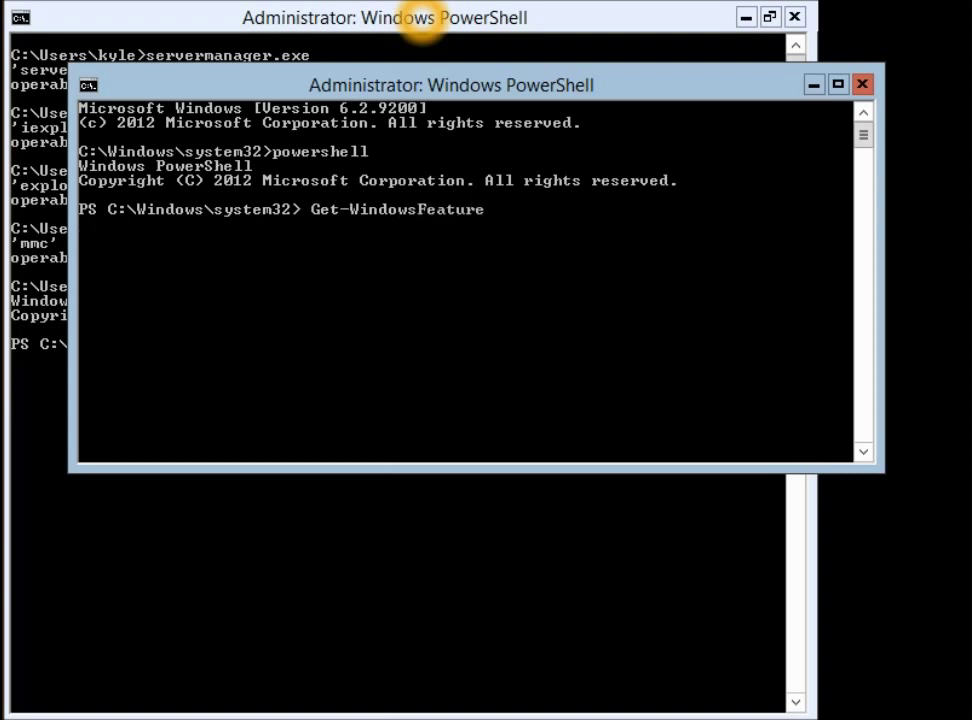
pyautogui.press('Return')
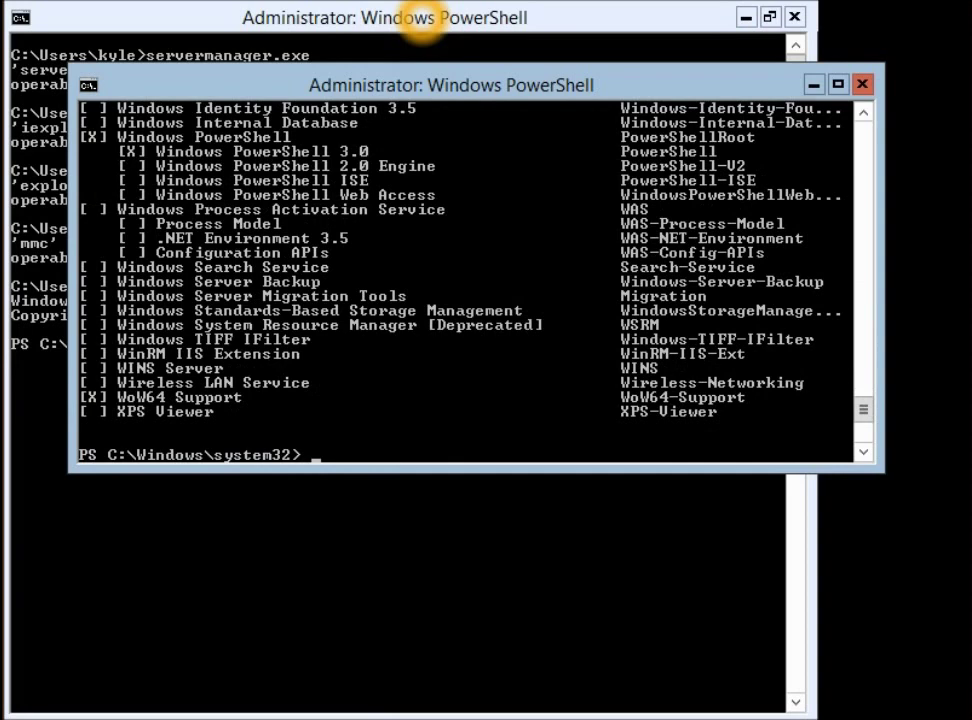
pyautogui.scroll(4, 421, 20)
pyautogui.scroll(1, 421, 20)
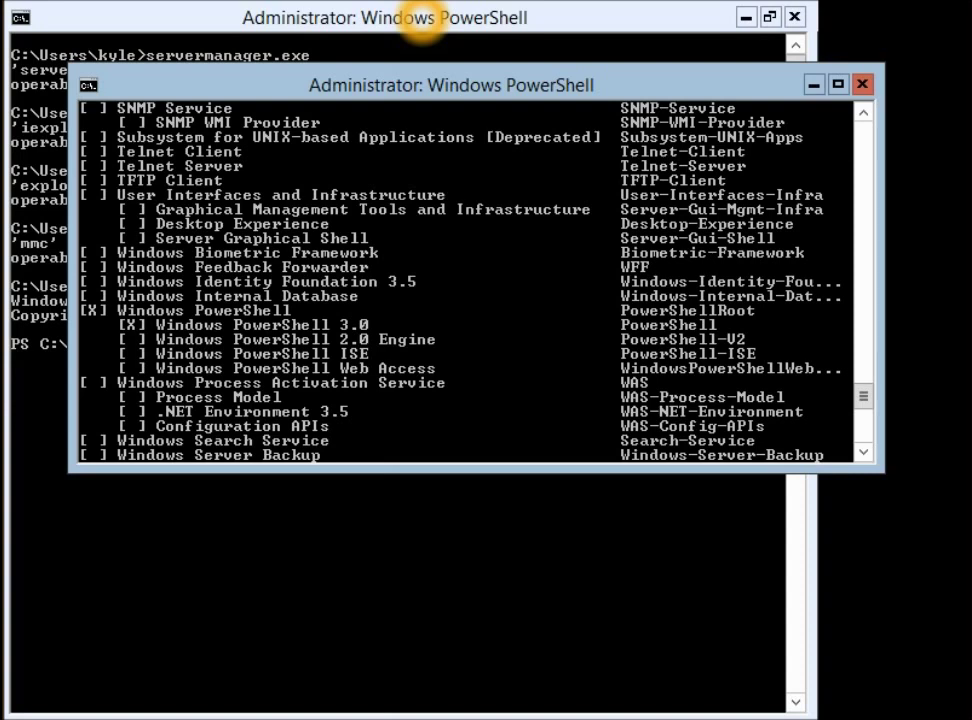
pyautogui.scroll(-4, 421, 20)
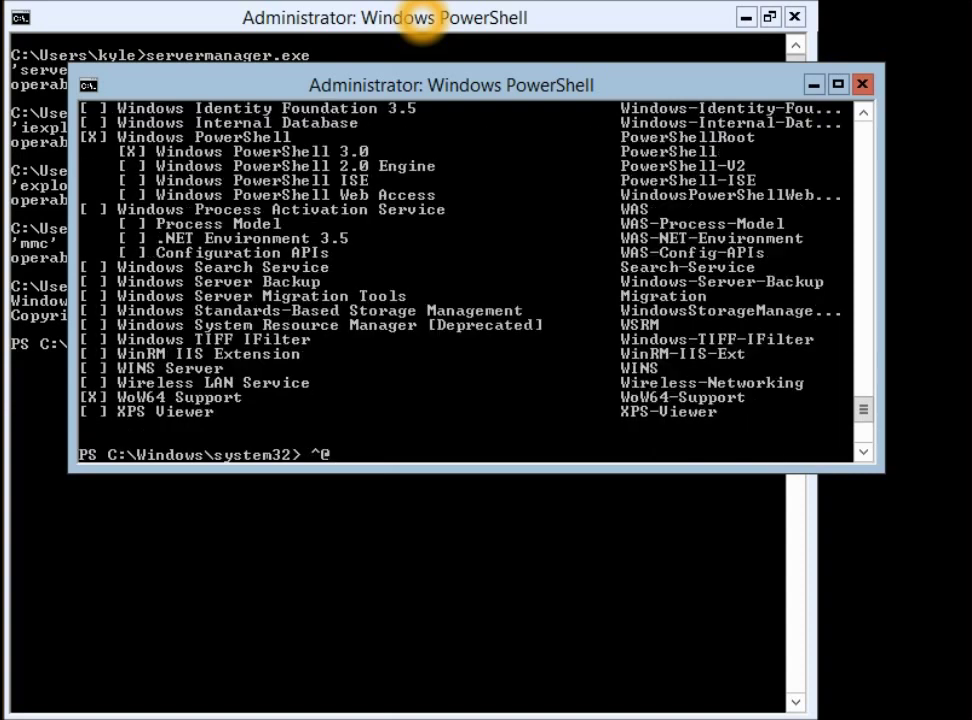
pyautogui.scroll(1, 421, 20)
pyautogui.scroll(-1, 421, 20)
pyautogui.scroll(4, 421, 20)
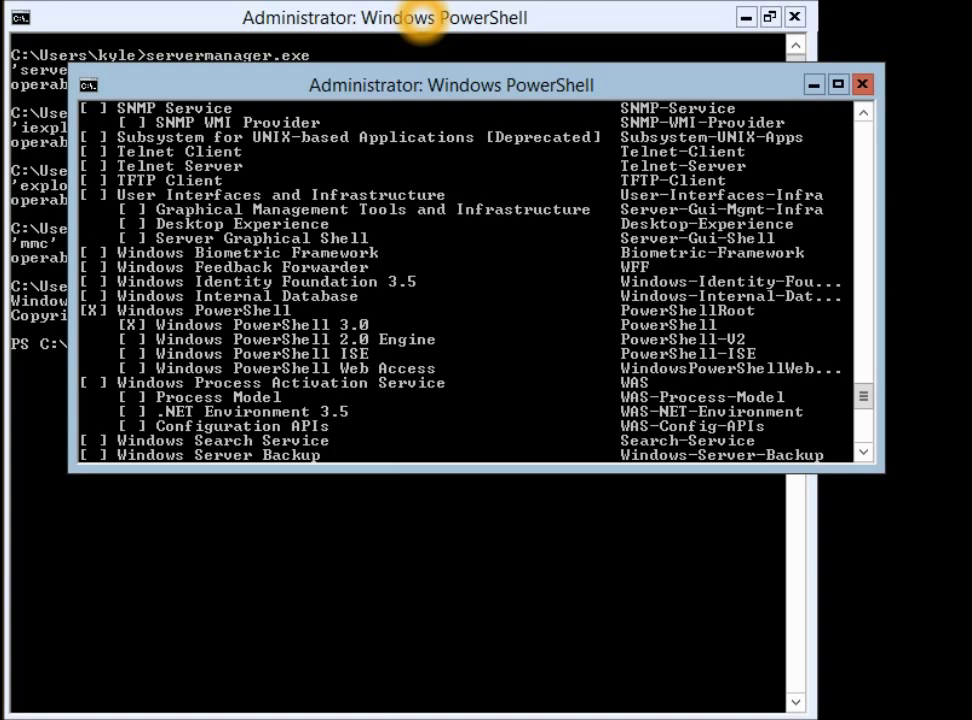
# Close the second console, run the server-gui-mgmt-infra install, and bring up the Word comparison table
pyautogui.hotkey('alt', 'F4')
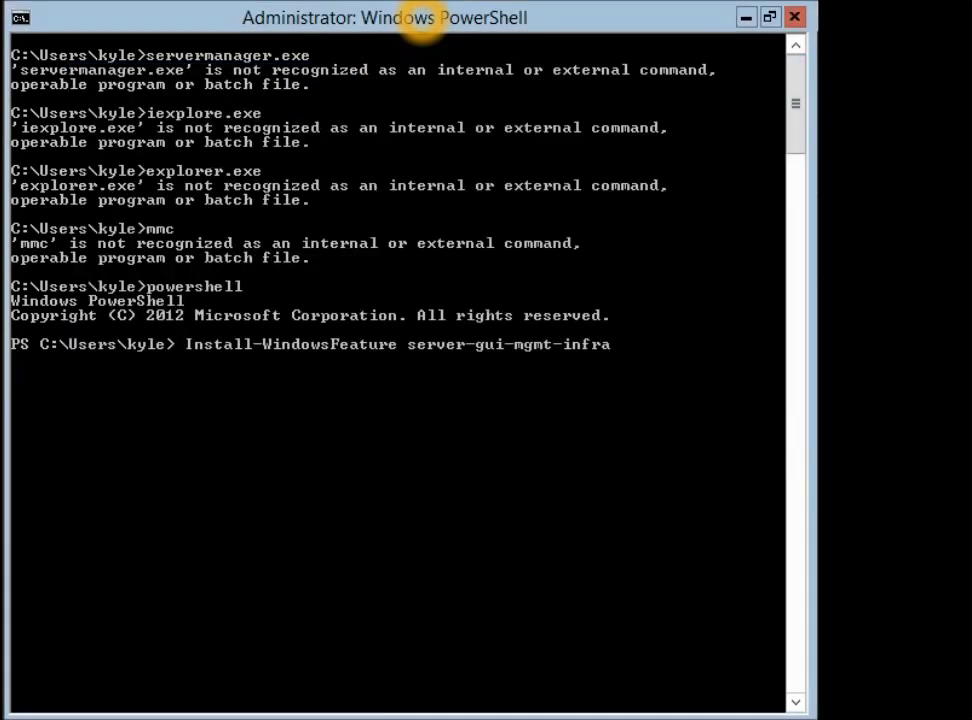
pyautogui.press('Return')
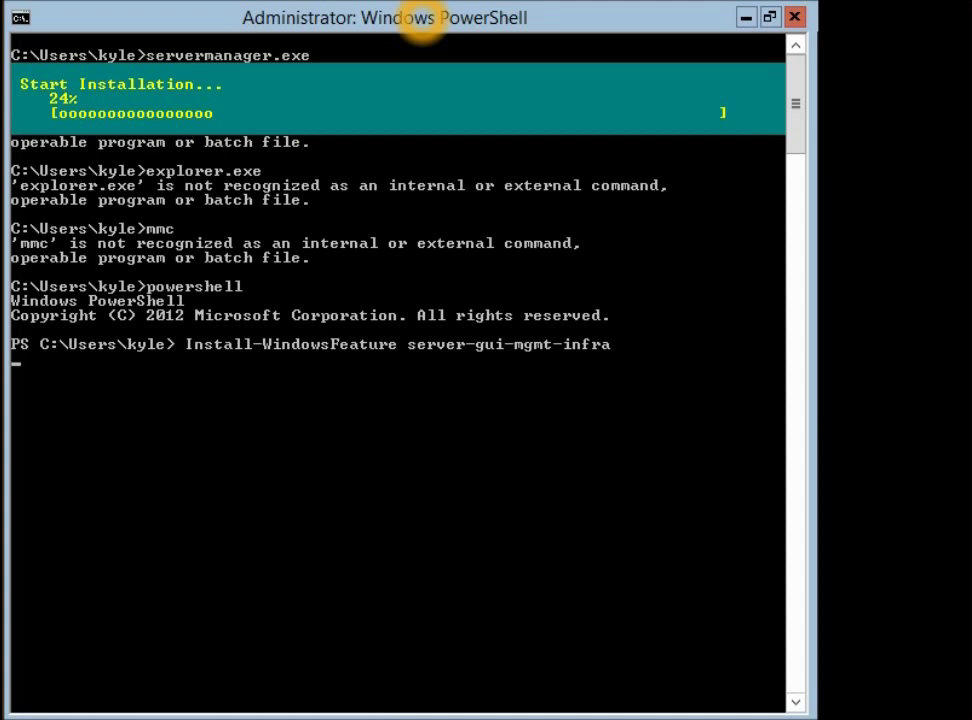
pyautogui.moveTo(570, 719)
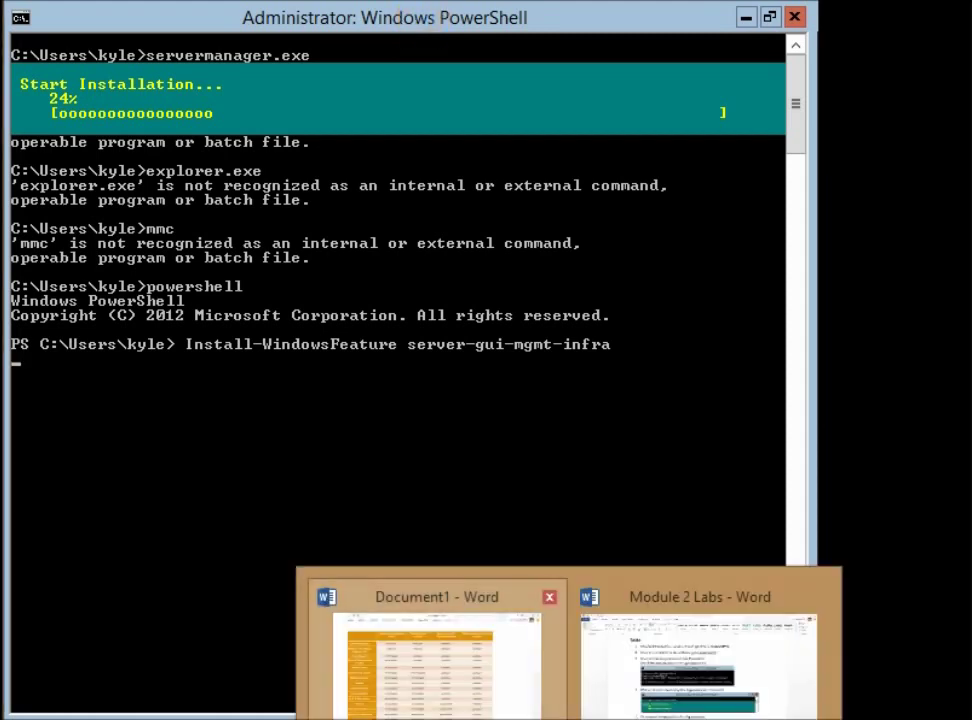